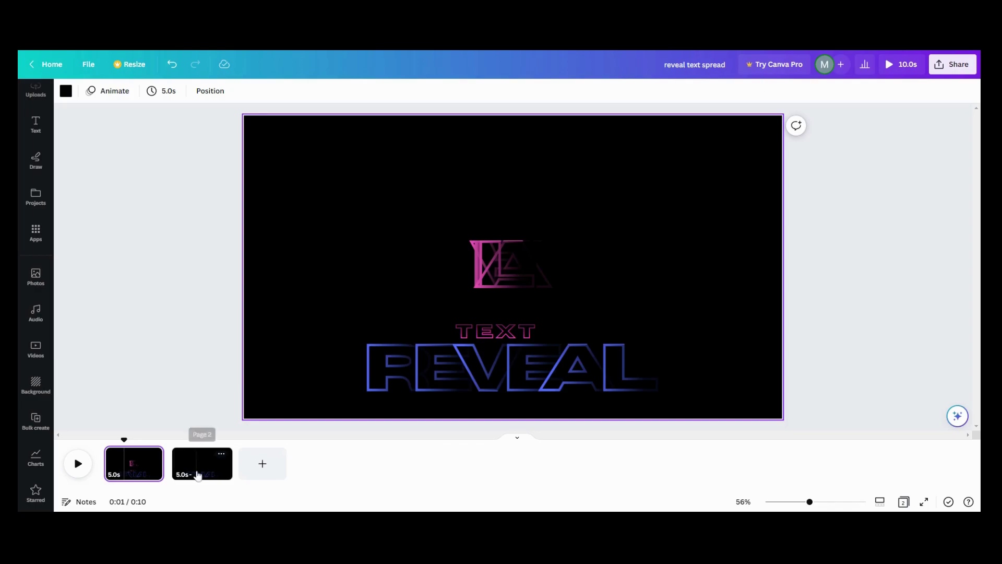
- Switch to page 2, which holds only the blue outlined REVEAL on black
click(198, 472)
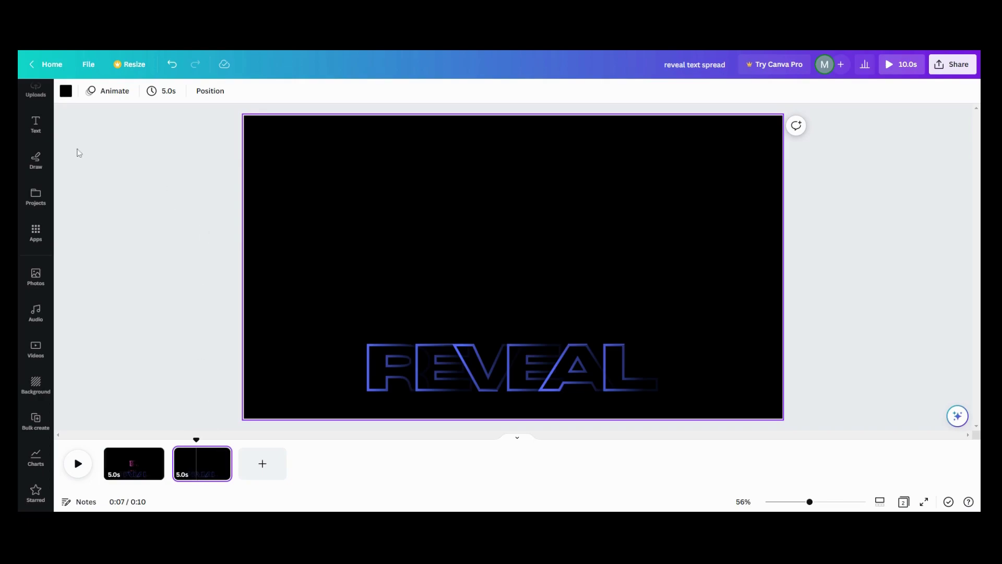
- Add a new text box to page 2 and set its font size to 171
click(36, 126)
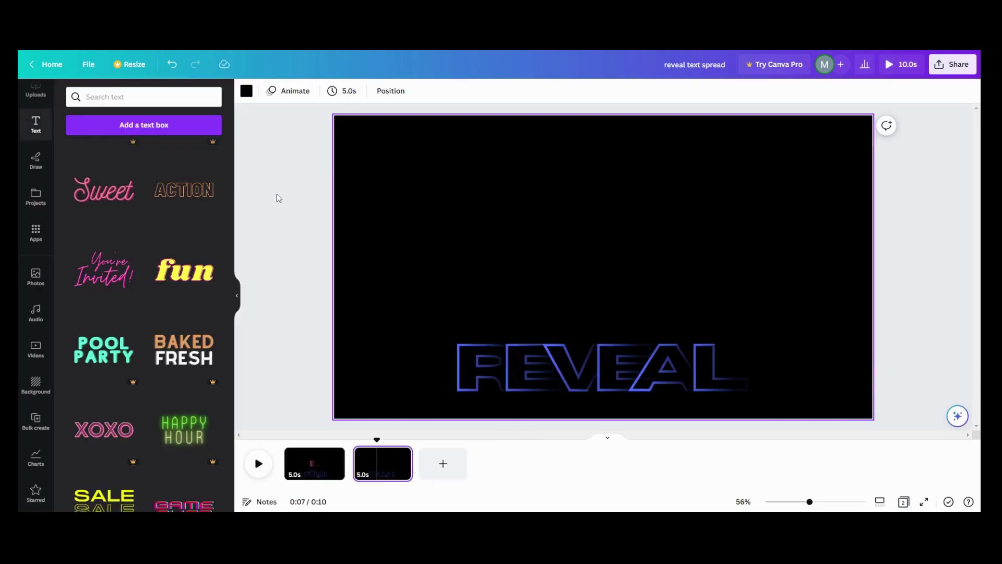
click(183, 128)
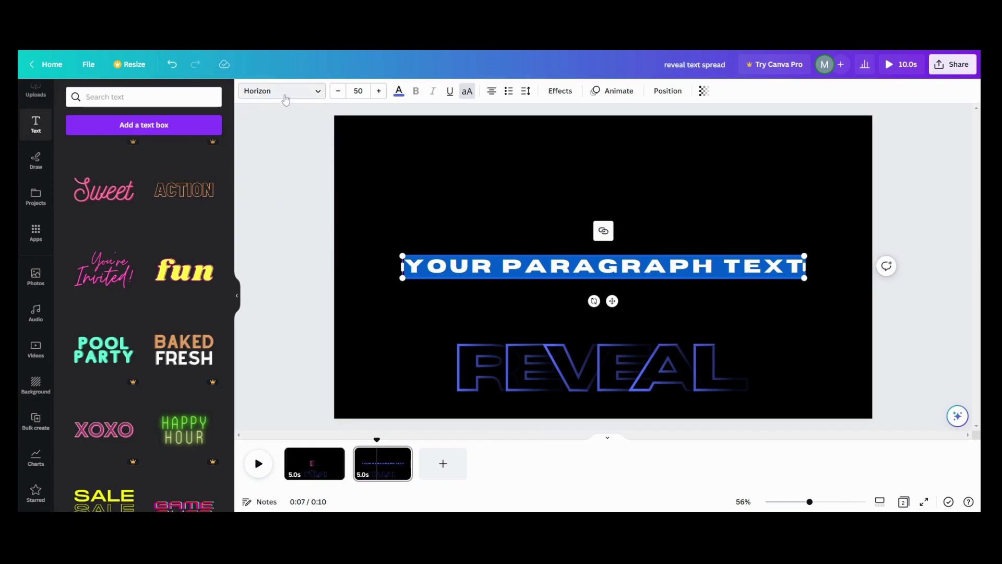
click(358, 93)
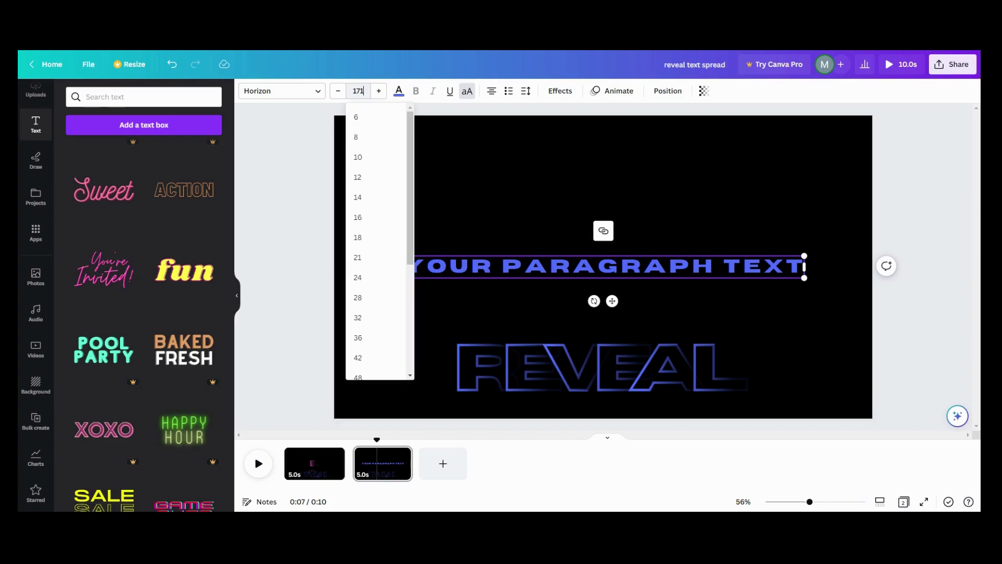
text(171)
key(Return)
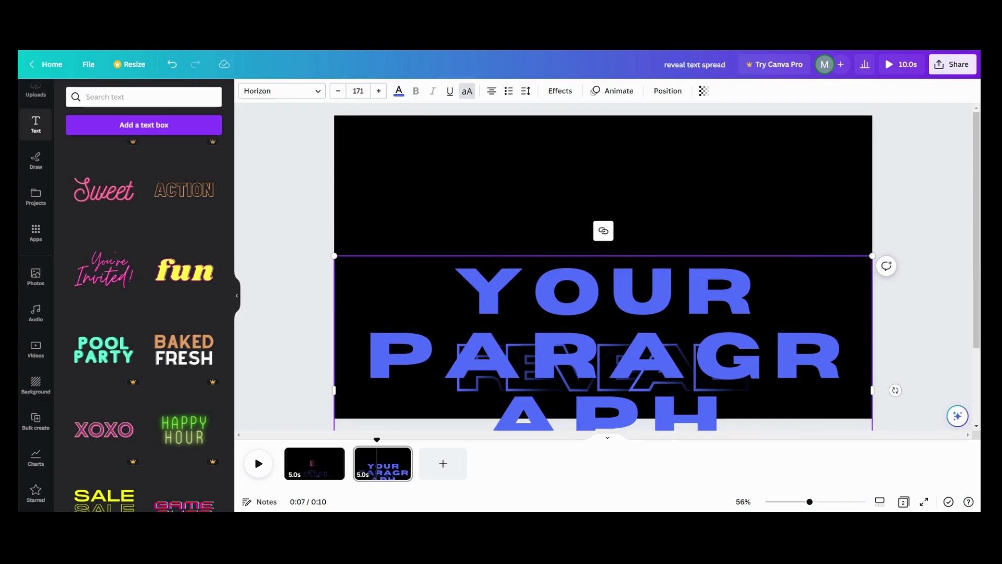
- Edit the new text box so it reads just 'R'
key(ctrl+a)
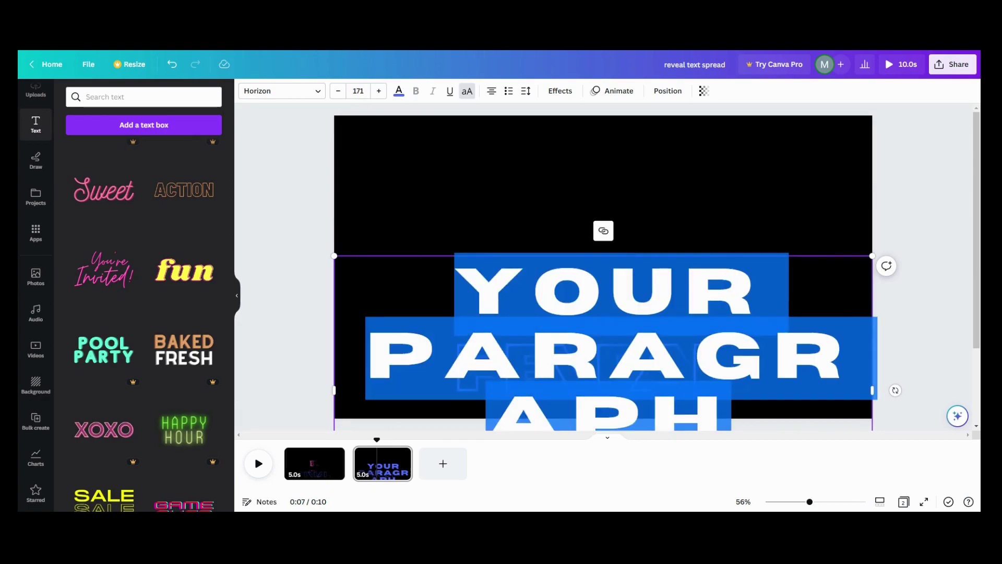
text(R TEXT)
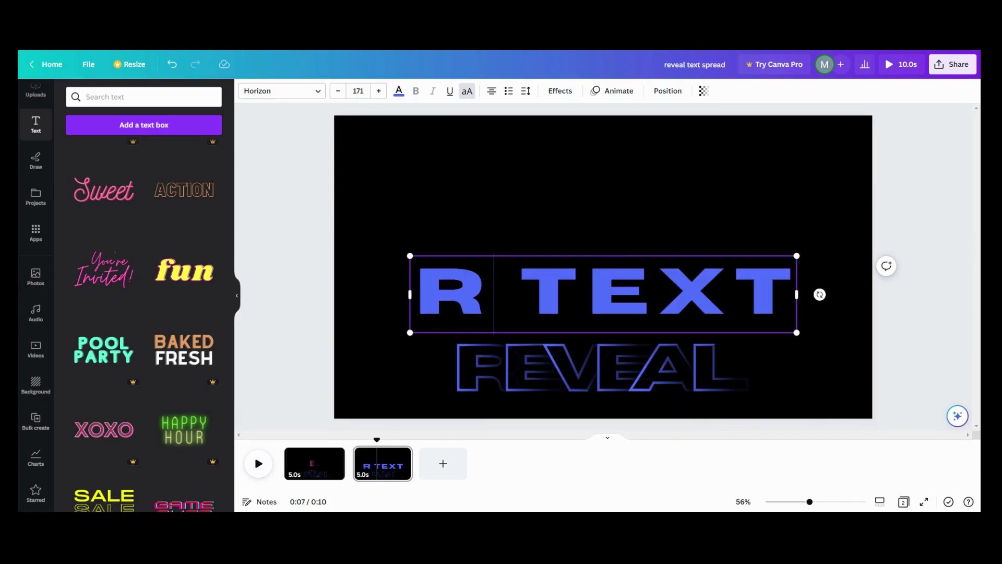
scroll(810, 296, up, 3)
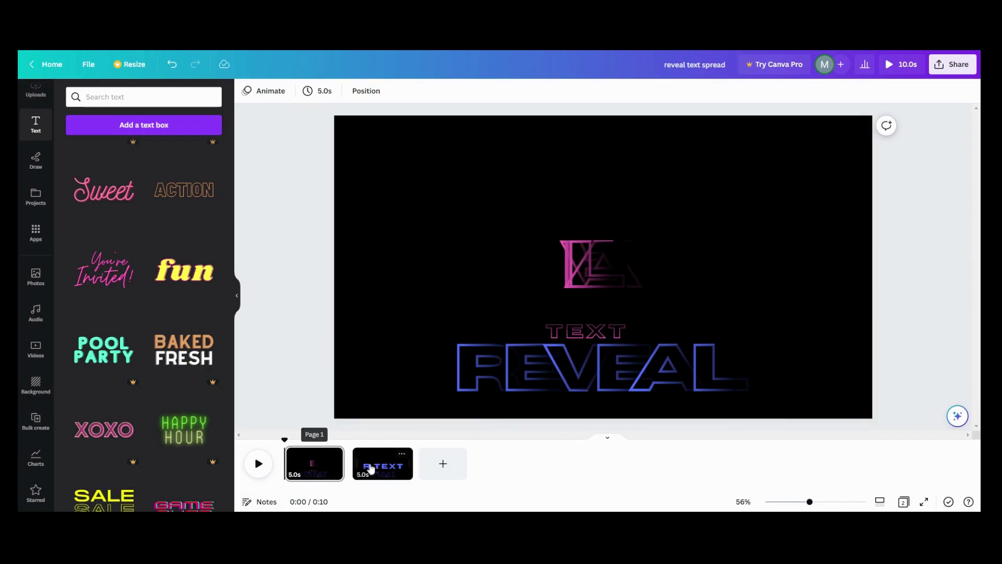
click(372, 469)
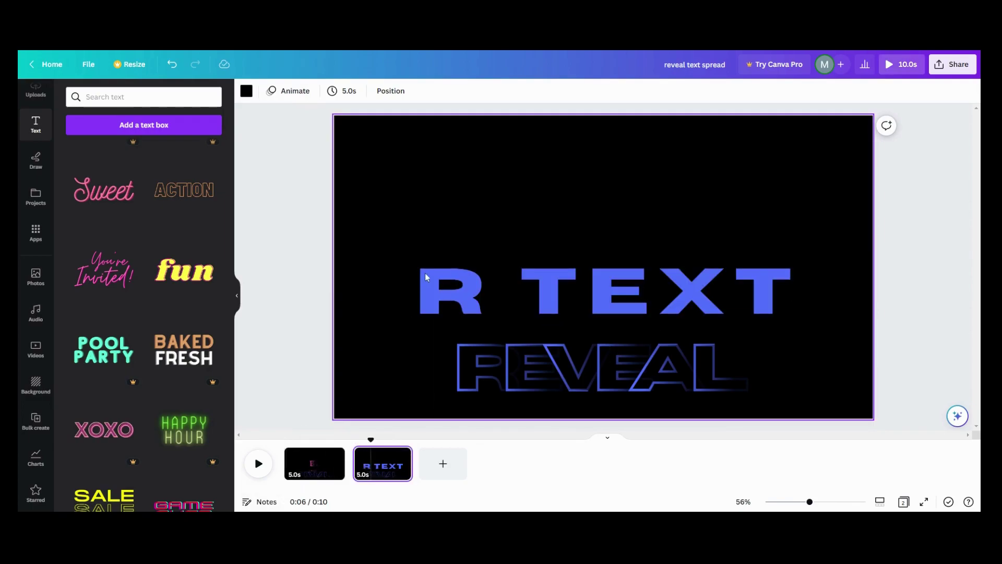
click(778, 288)
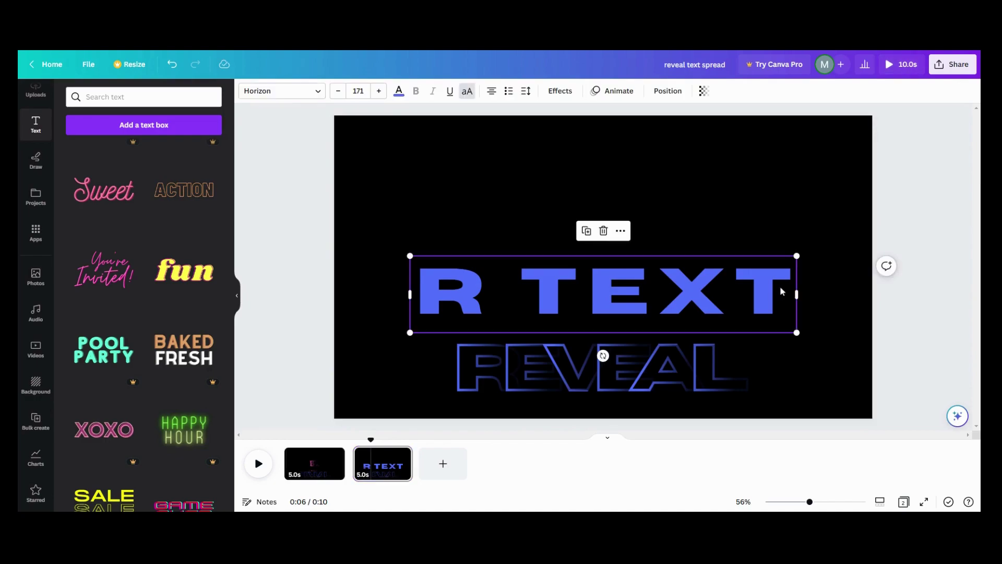
click(780, 290)
key(shift+Left)
key(shift+Left)
key(shift+Left)
key(shift+Left)
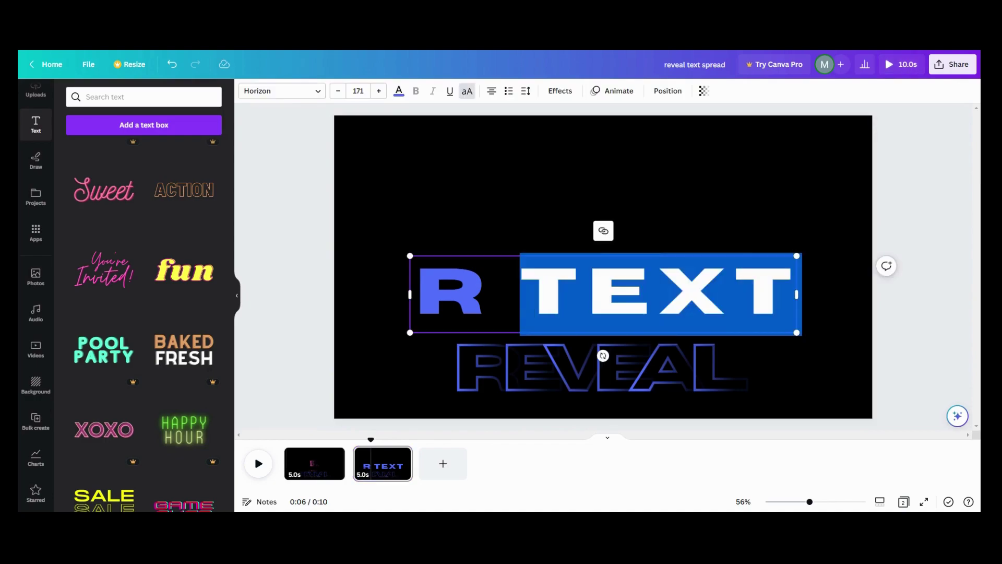
key(BackSpace)
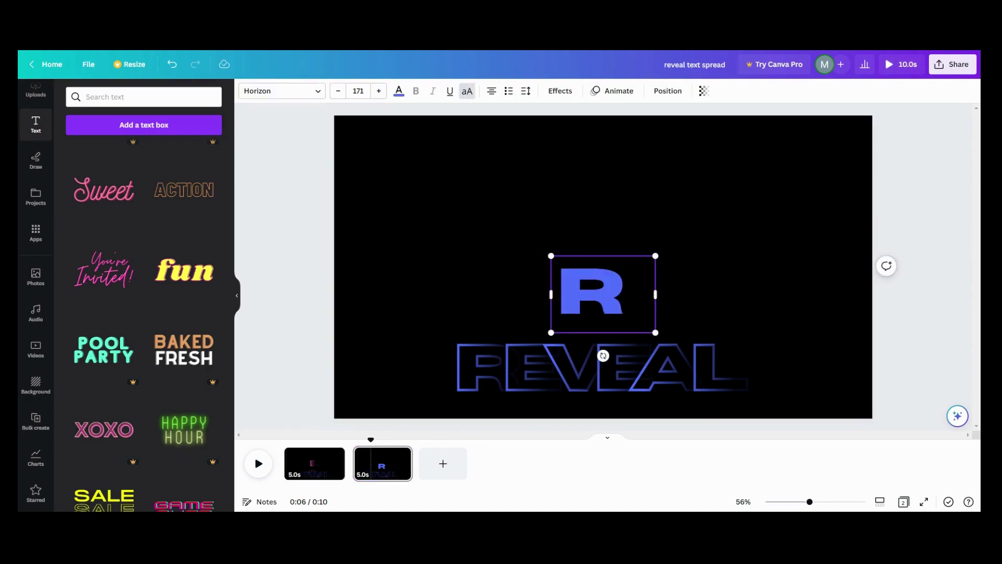
- Move the R up and left, then duplicate it so two R letters sit side by side
click(794, 265)
drag(622, 289, 497, 240)
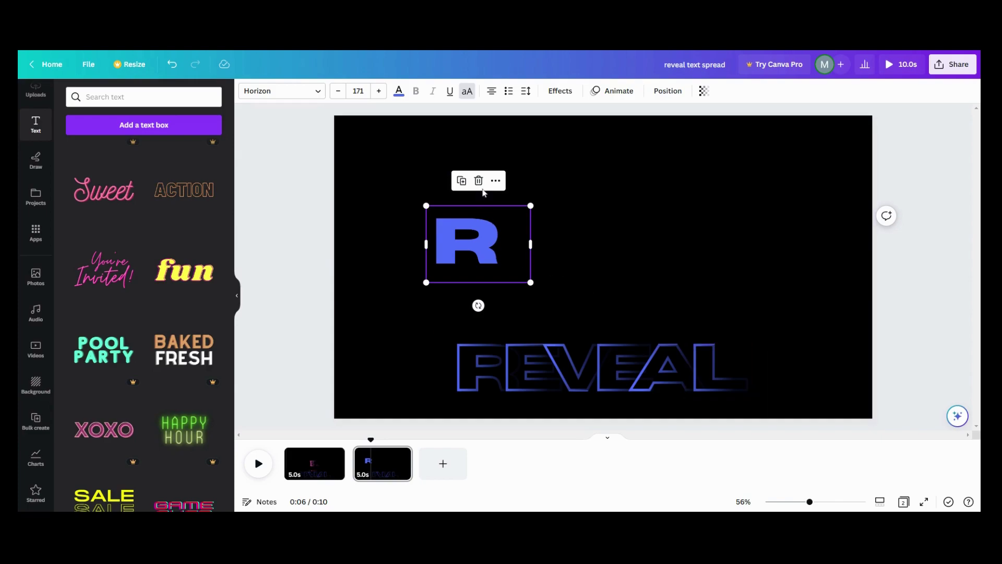
click(464, 183)
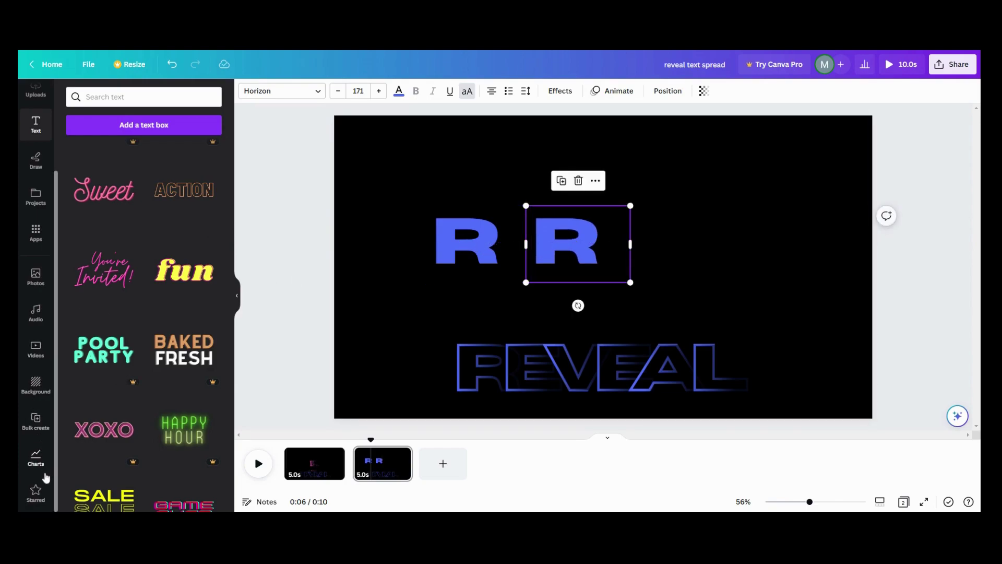
click(36, 493)
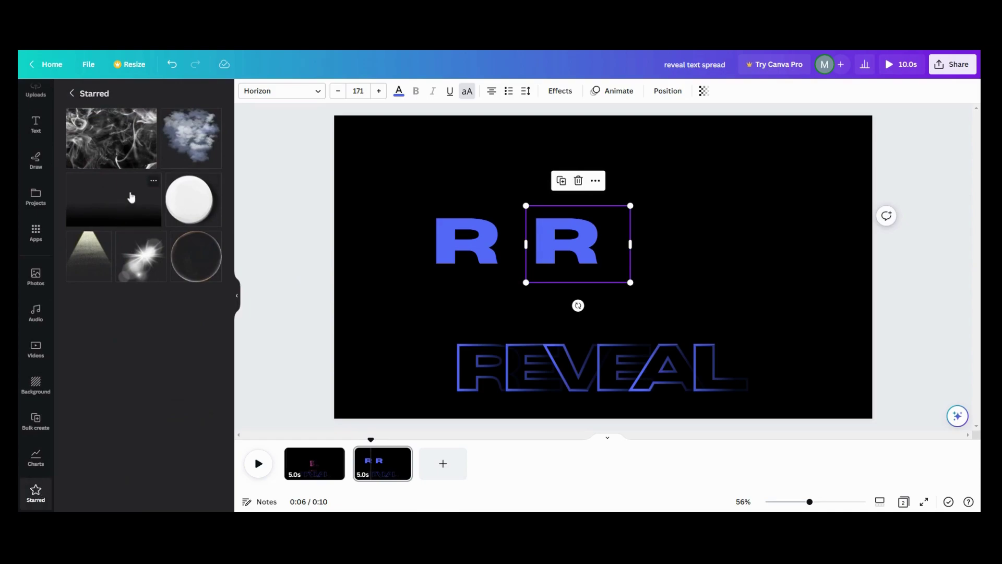
- Add the starred Black Gradient Rectangle, rotate it upright and move it onto the left R
click(153, 181)
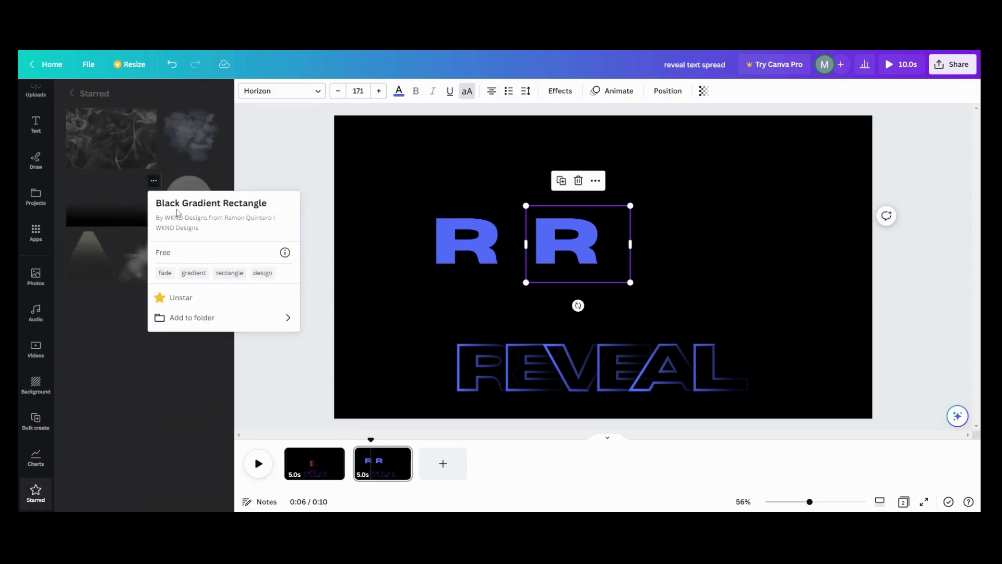
click(123, 216)
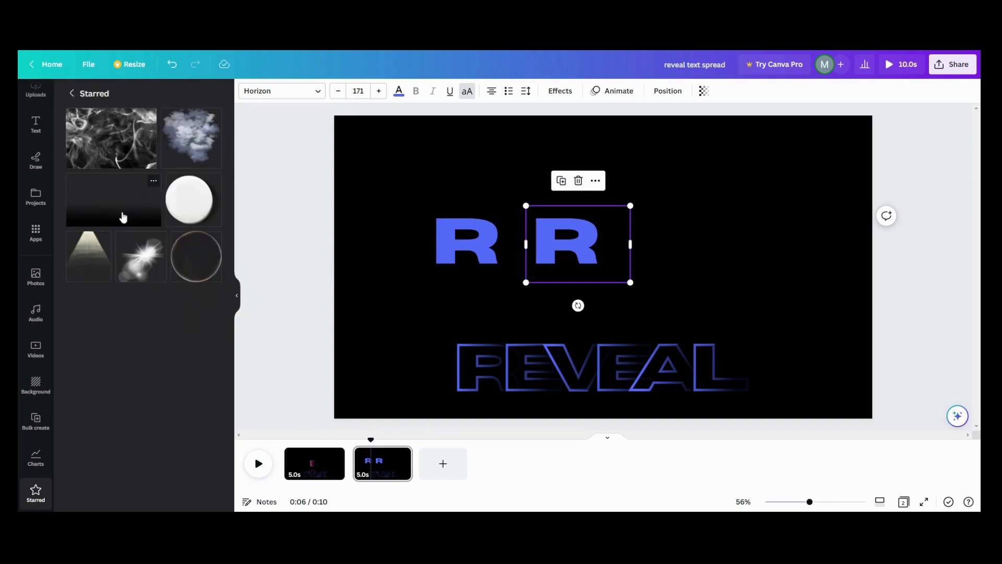
click(123, 216)
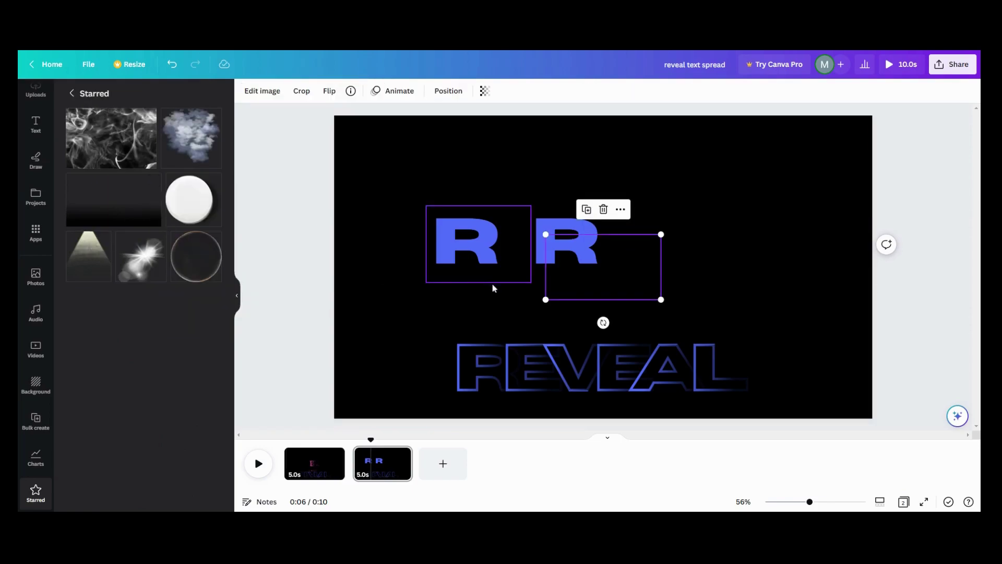
drag(603, 323, 684, 266)
drag(600, 296, 476, 267)
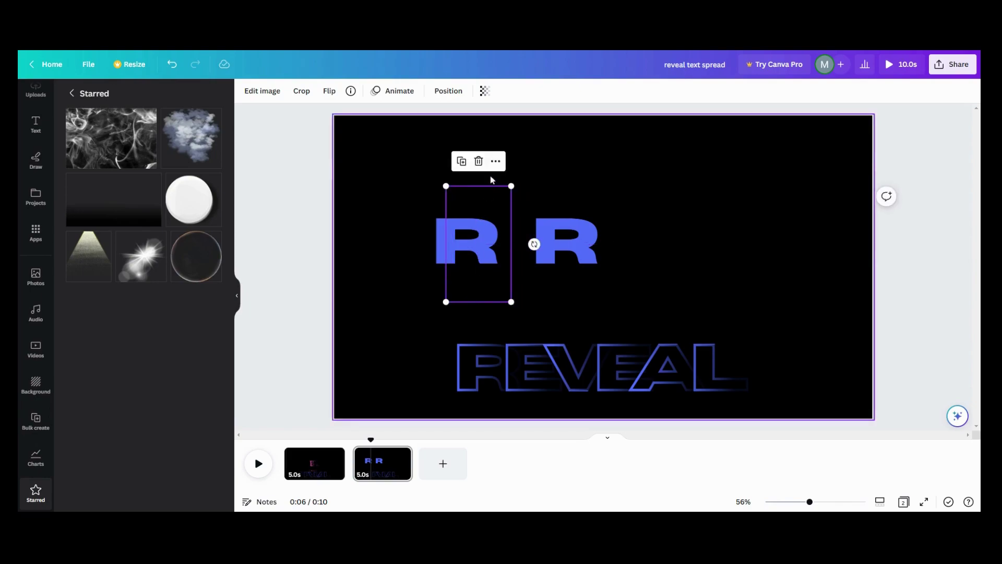
- Bring the gradient to the front over the left R's right side and begin cropping it
click(496, 161)
mouse_move(554, 236)
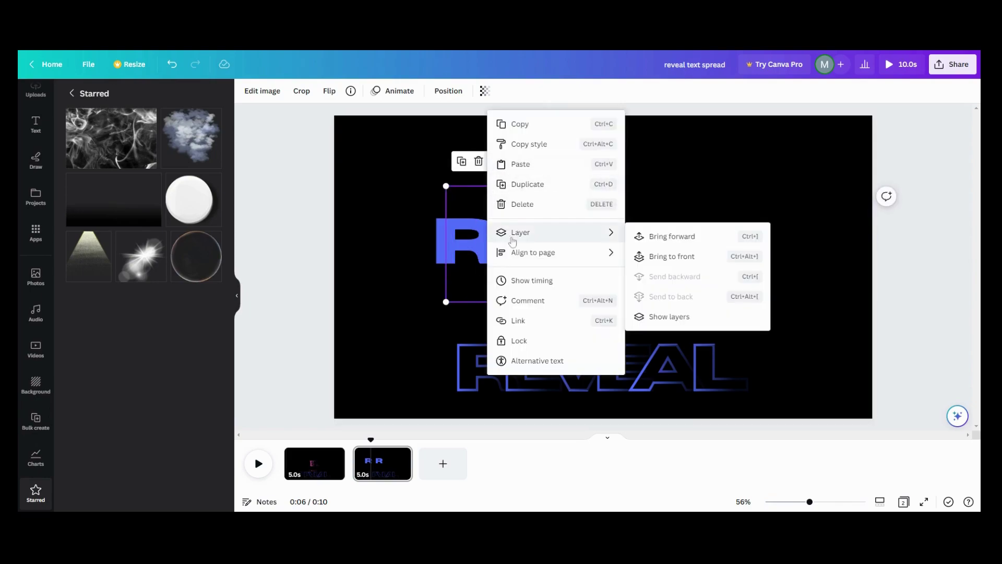
click(656, 260)
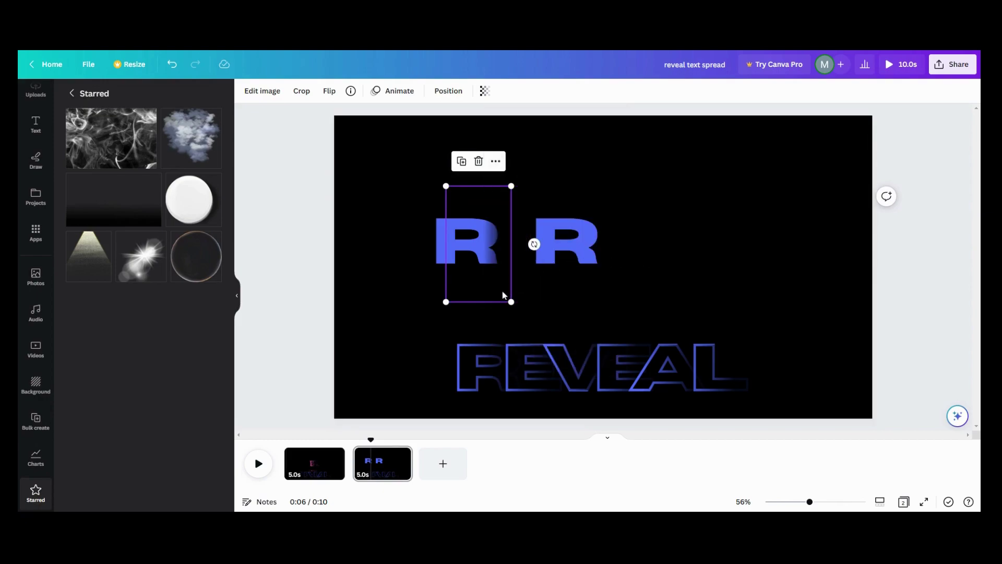
drag(502, 295, 397, 310)
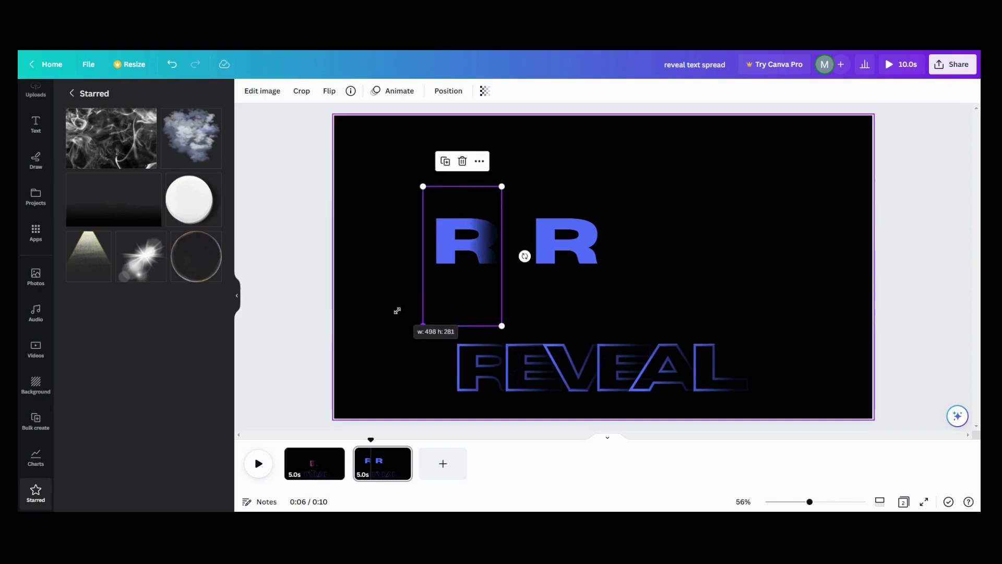
click(301, 90)
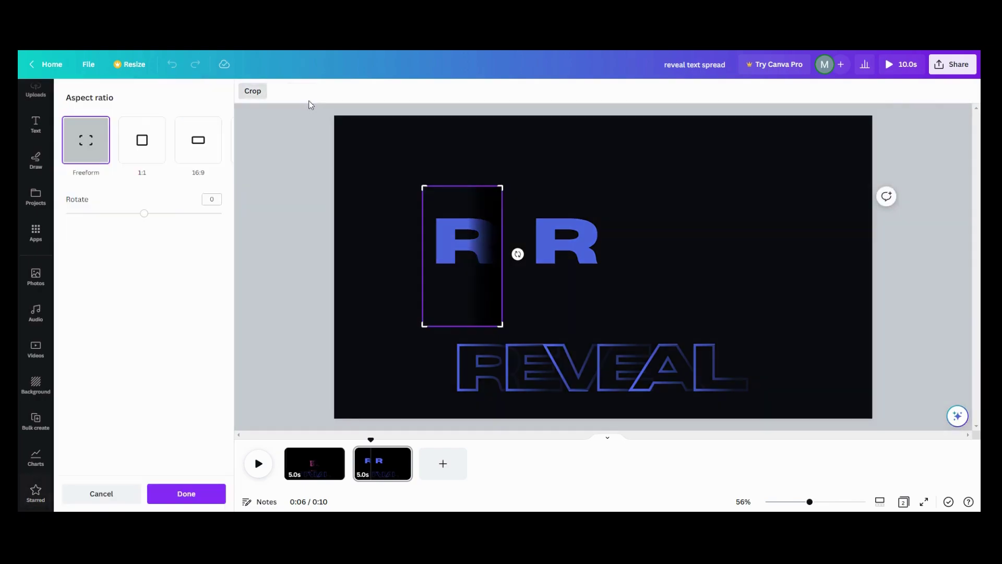
- Trim the gradient's top and bottom to the left R's height and apply the crop
drag(425, 326, 427, 265)
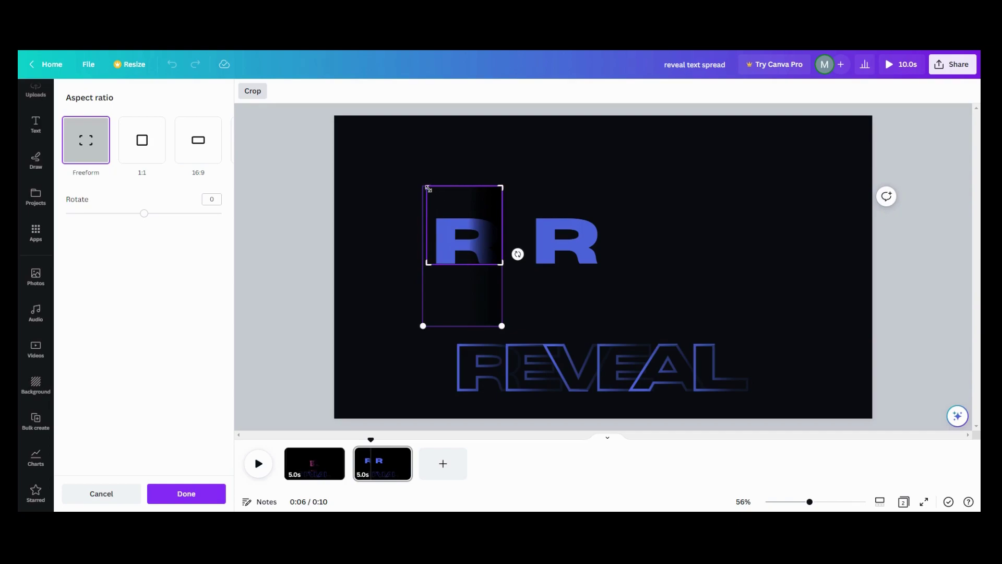
drag(428, 188, 434, 217)
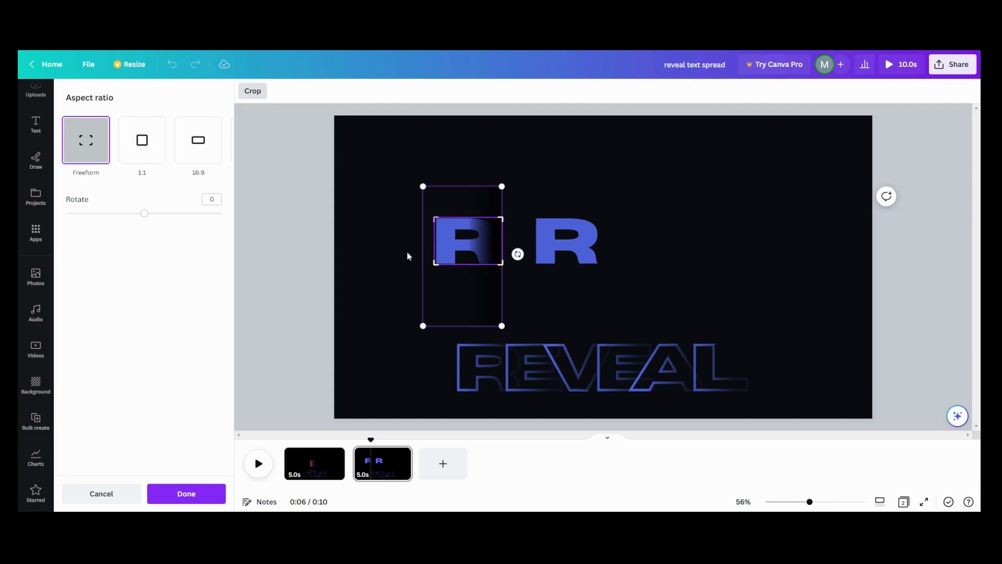
click(403, 261)
click(555, 256)
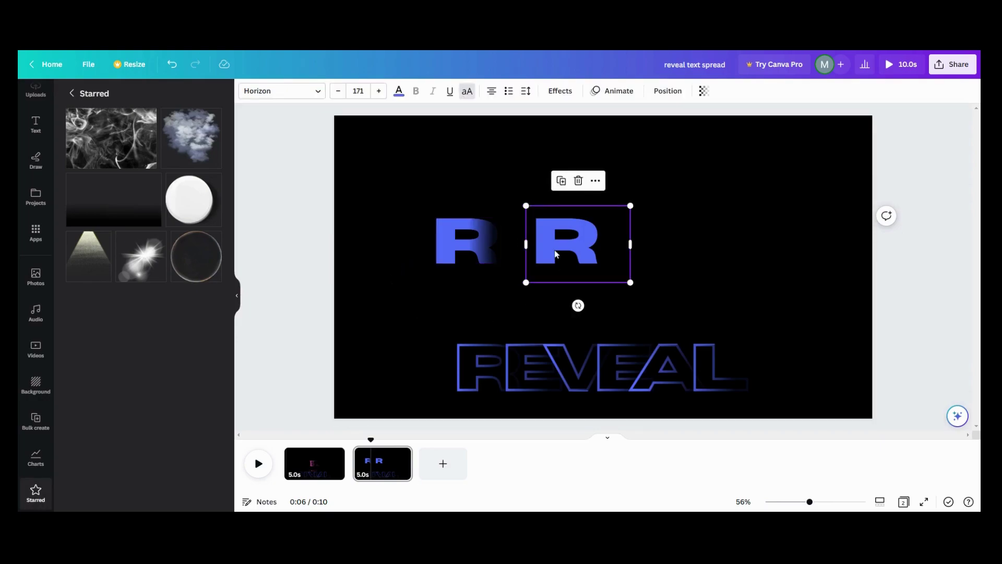
- Change the second R to E and place a duplicate of the faded R above it
double_click(556, 256)
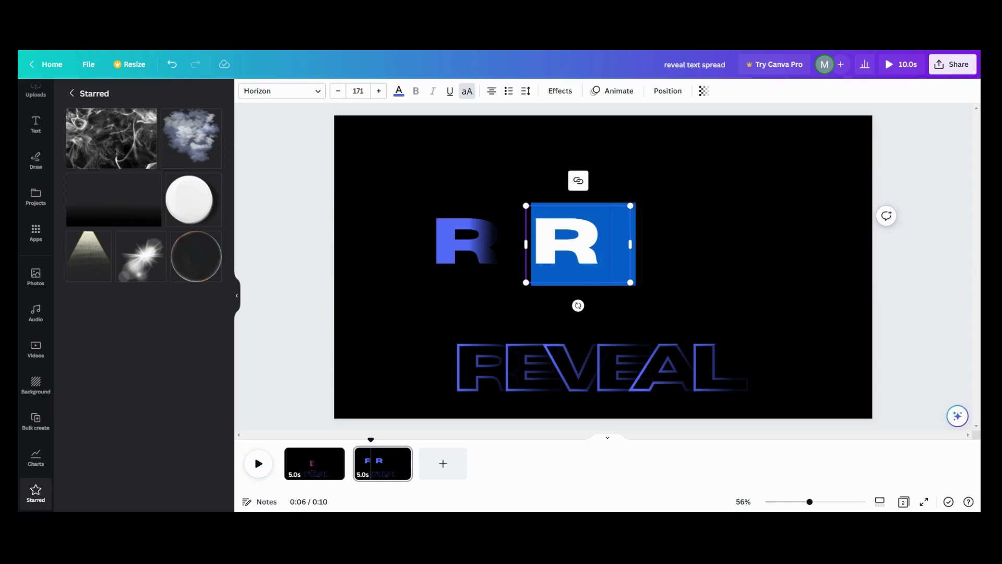
text(E)
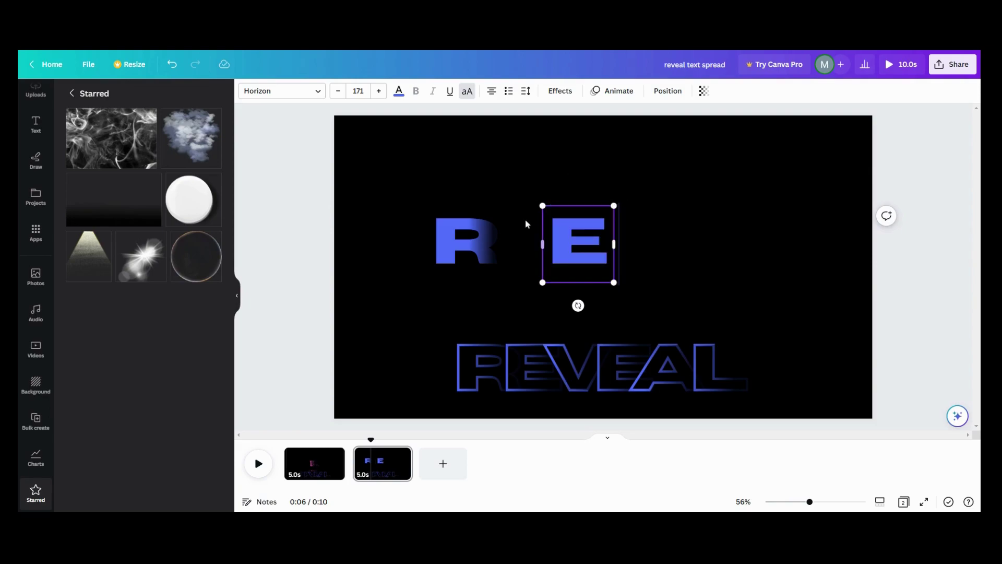
click(506, 237)
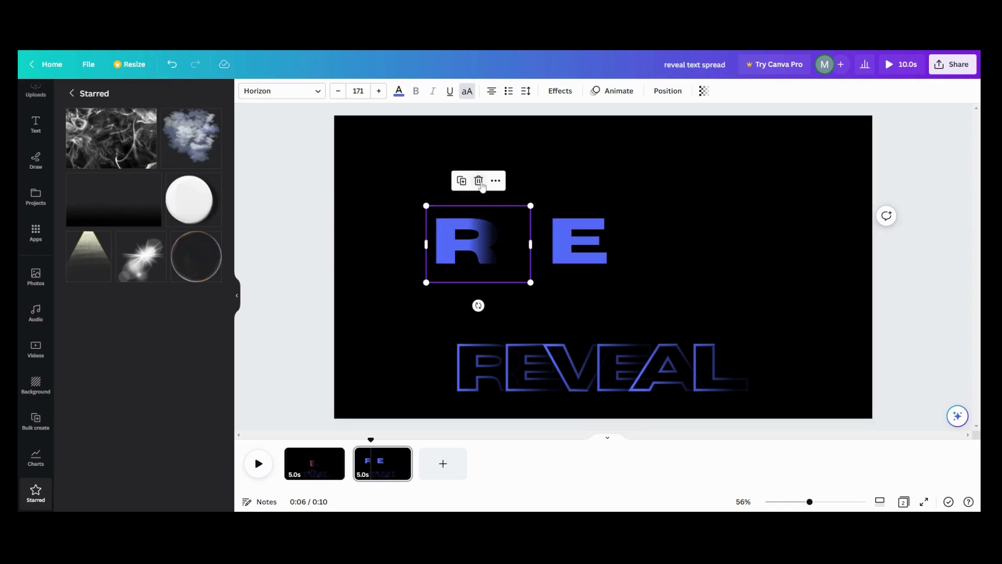
click(465, 184)
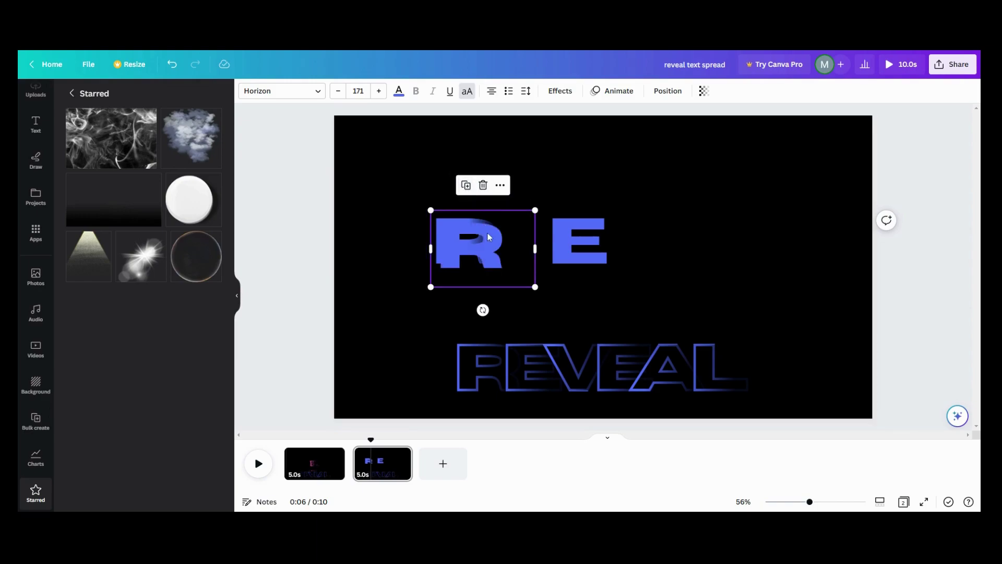
drag(482, 240, 434, 171)
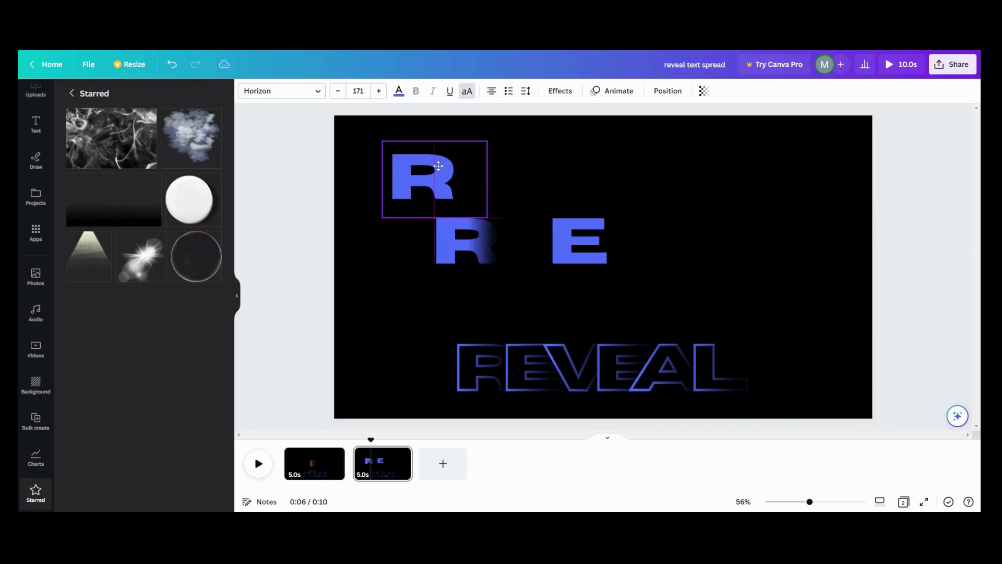
- Duplicate the R's fade overlay onto the E so it fades on the right
click(495, 255)
click(450, 194)
drag(465, 233, 591, 238)
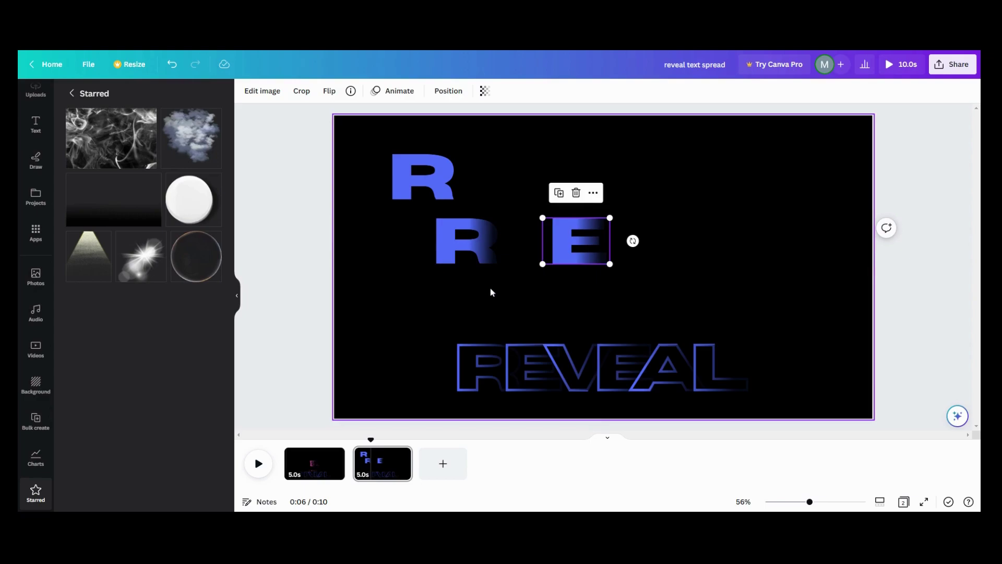
click(418, 181)
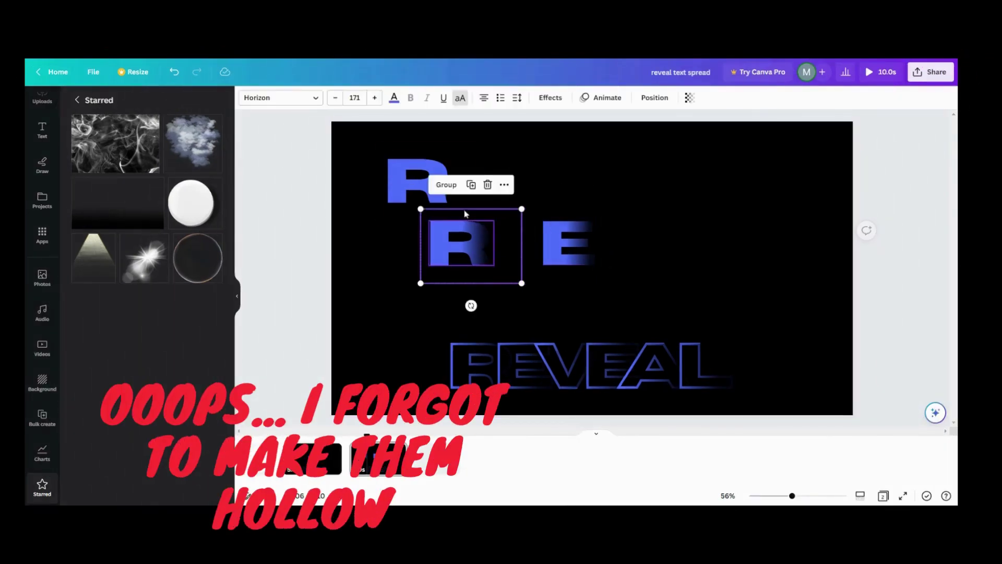
- Group the E with its fade overlay and move it far to the right
drag(413, 185, 405, 176)
click(449, 257)
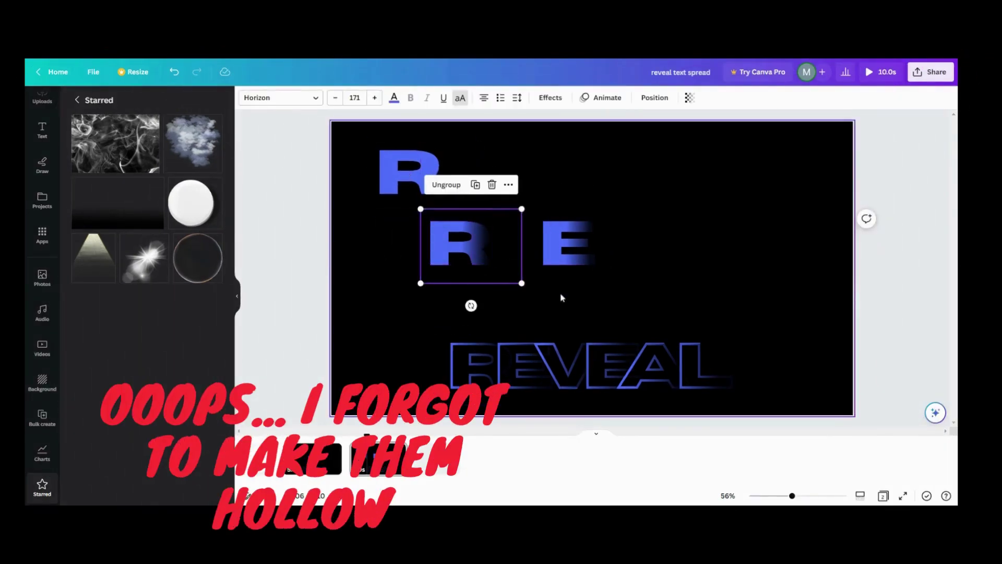
click(559, 264)
click(545, 184)
drag(566, 243, 736, 245)
- Retype the top R as A
click(410, 172)
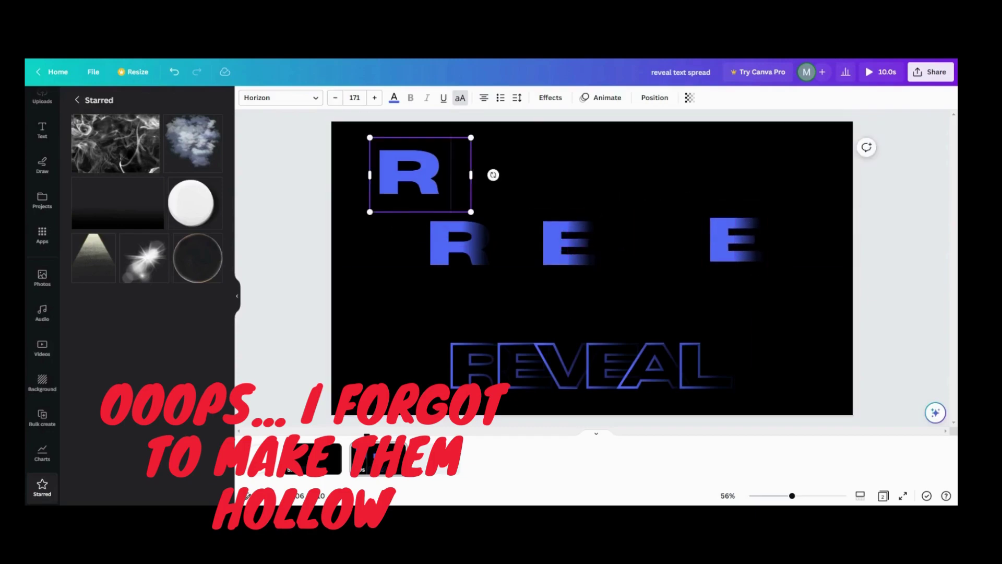
click(654, 98)
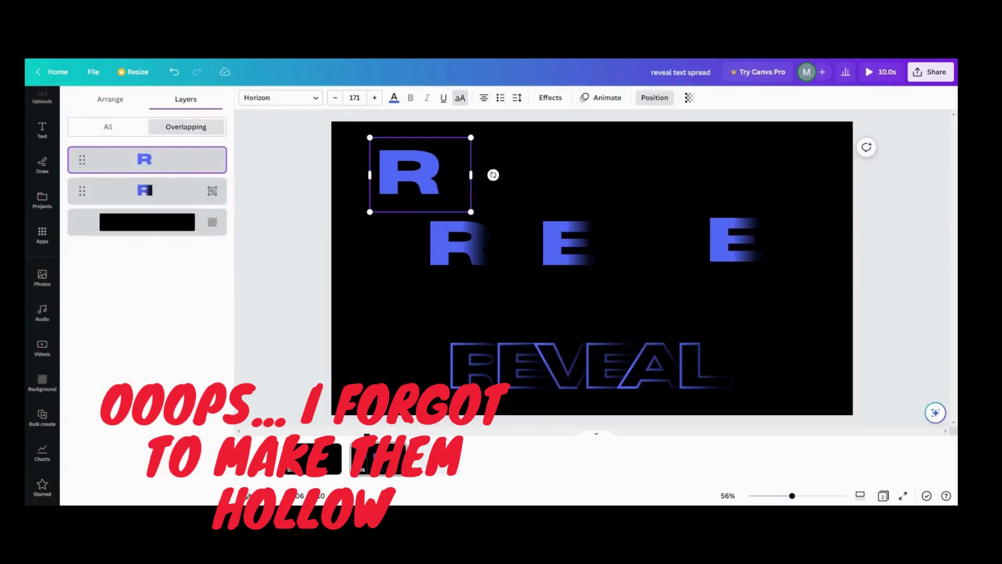
double_click(410, 172)
text(A)
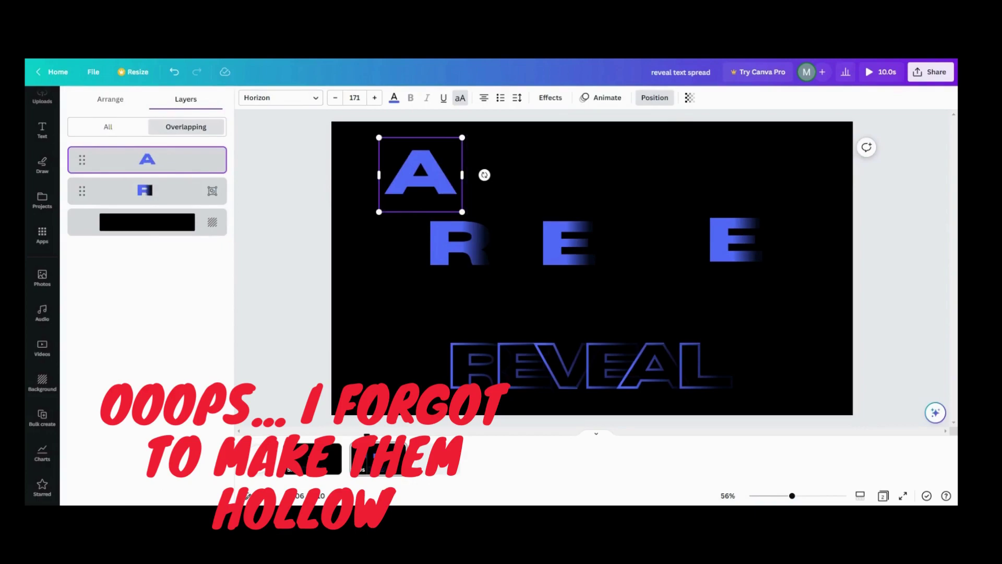
- Duplicate the A and its fade overlay, and retype the copy as V
click(744, 240)
click(744, 240)
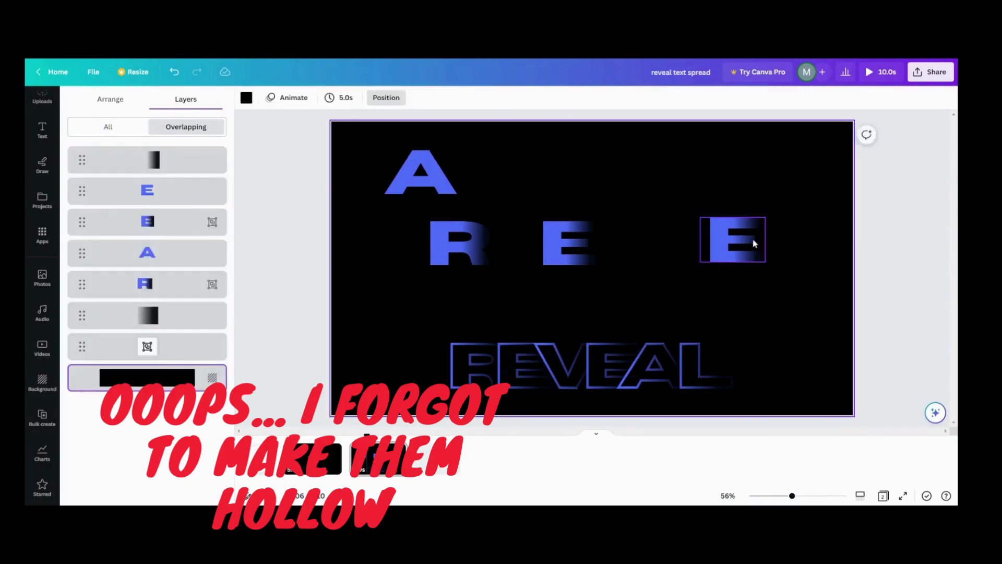
key(Escape)
click(447, 168)
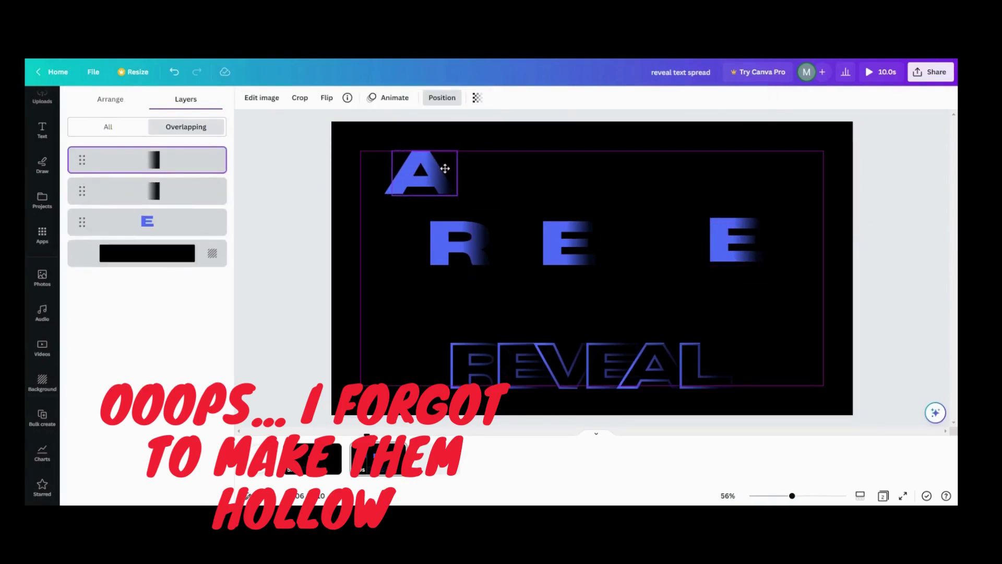
click(443, 168)
click(408, 126)
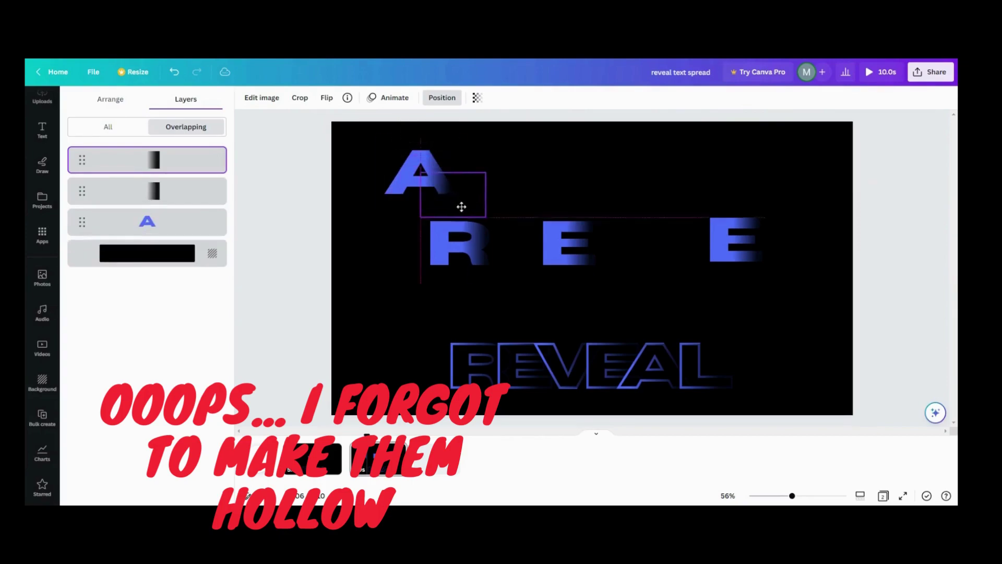
click(402, 182)
click(402, 236)
click(409, 195)
click(577, 171)
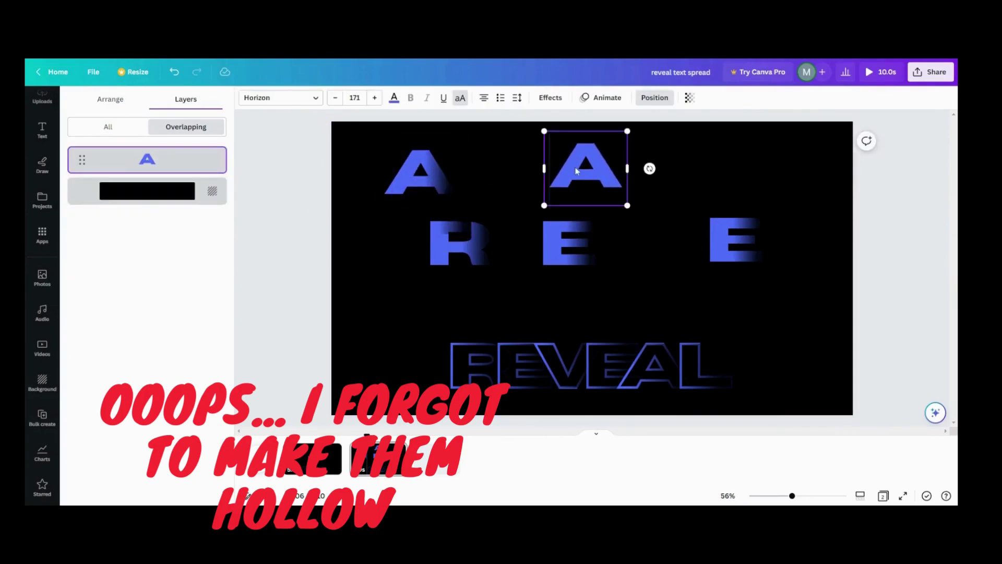
text(V)
- Bring the copied fade overlay in front of the V and position it over it
click(616, 163)
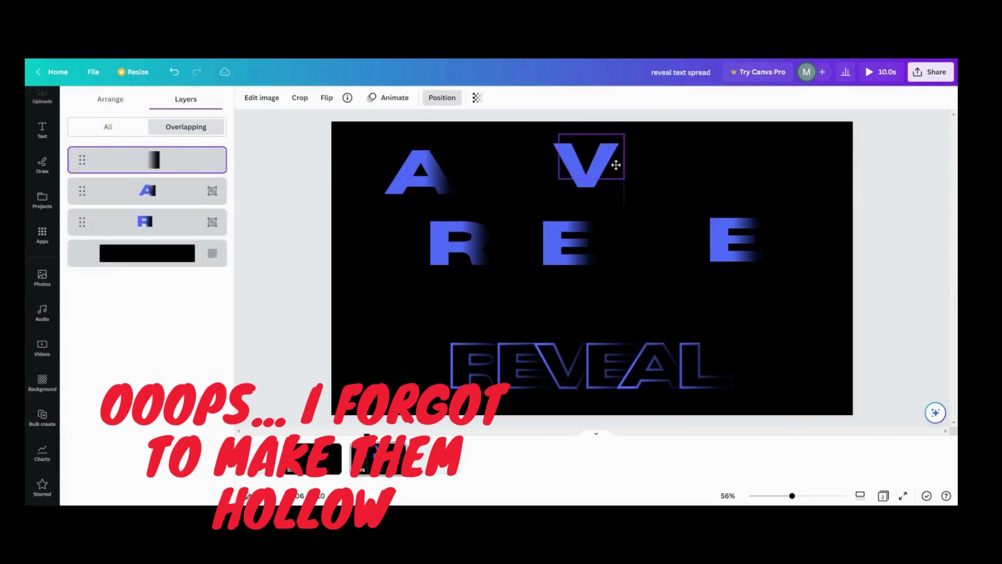
right_click(618, 173)
mouse_move(616, 232)
click(773, 236)
drag(618, 171, 610, 171)
click(646, 208)
click(610, 175)
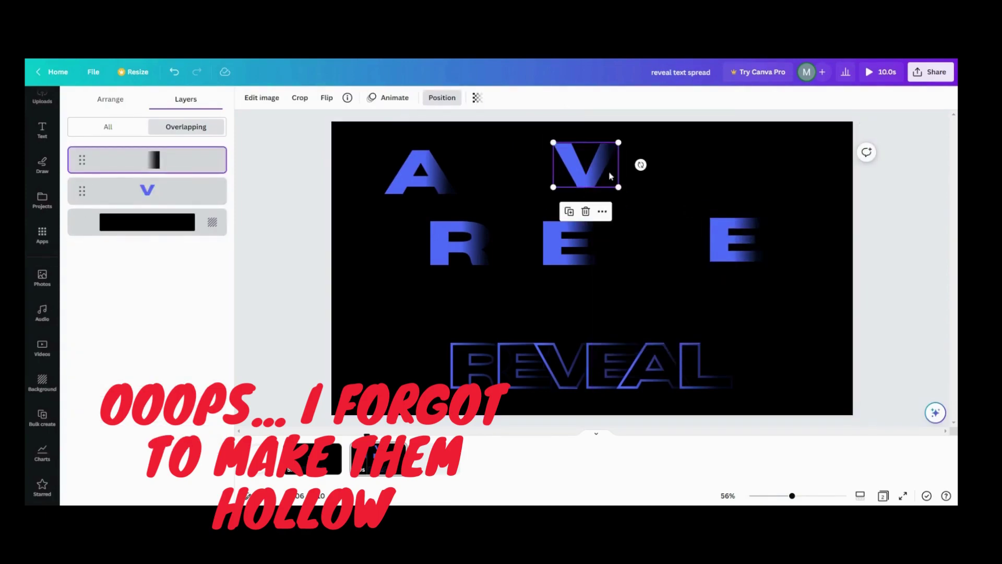
- Duplicate the V to the top row's right end as L, add a fade and group them
click(208, 191)
click(570, 211)
drag(595, 183, 713, 192)
text(L)
click(606, 180)
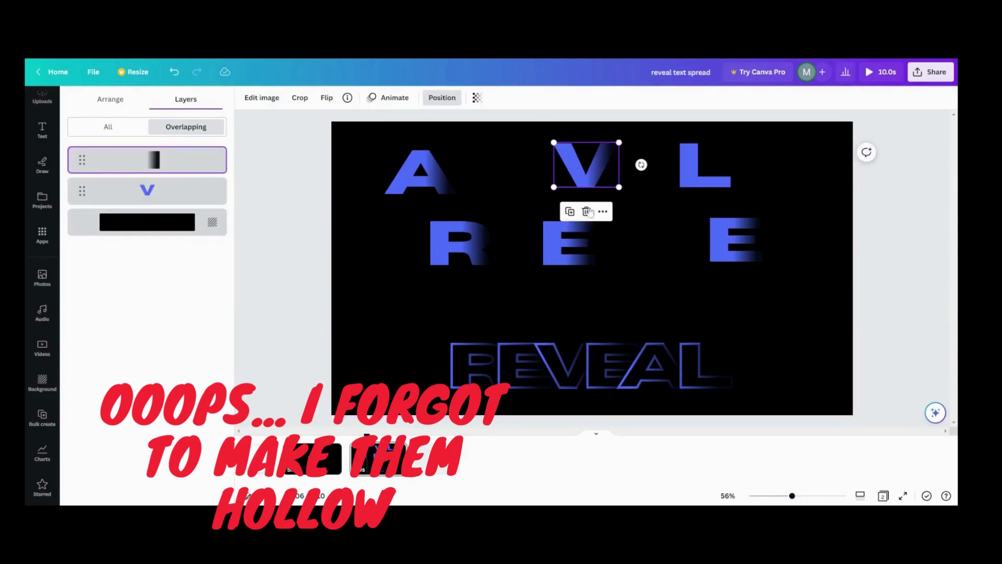
drag(606, 180, 713, 181)
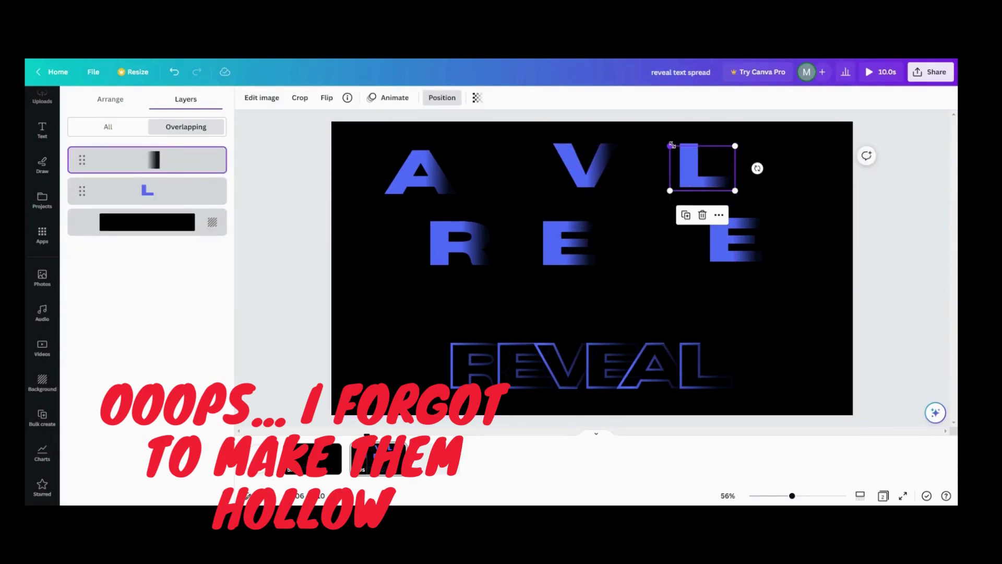
click(765, 150)
drag(765, 150, 659, 198)
click(673, 229)
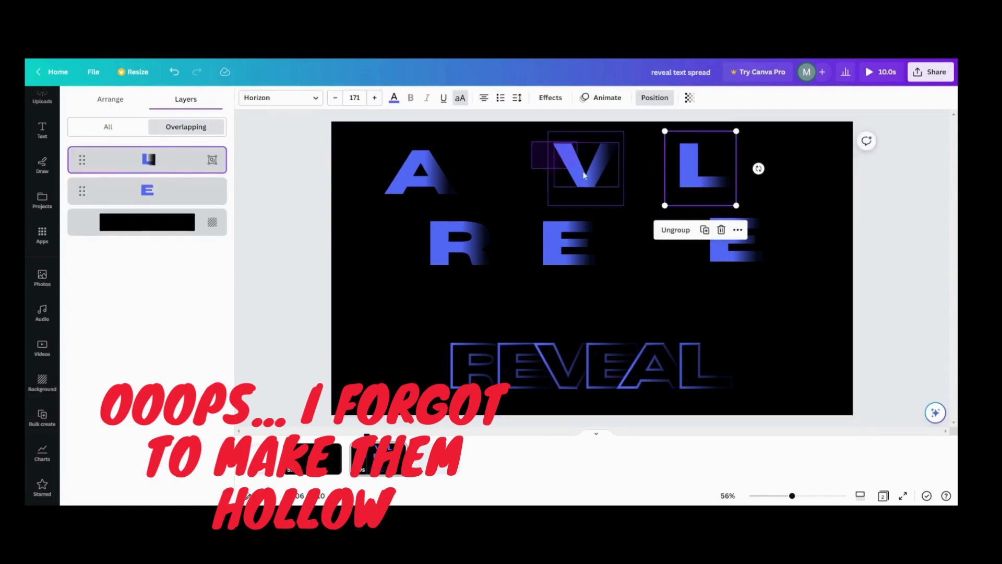
- Select the V, A and both E groups in turn to check the letter layout
click(584, 167)
click(420, 173)
click(567, 244)
click(733, 243)
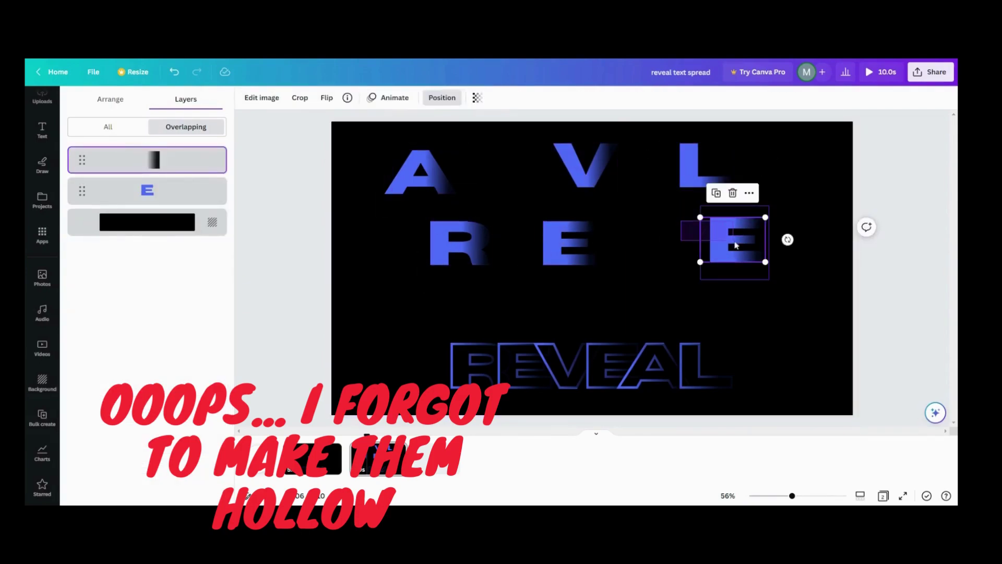
click(574, 303)
click(291, 152)
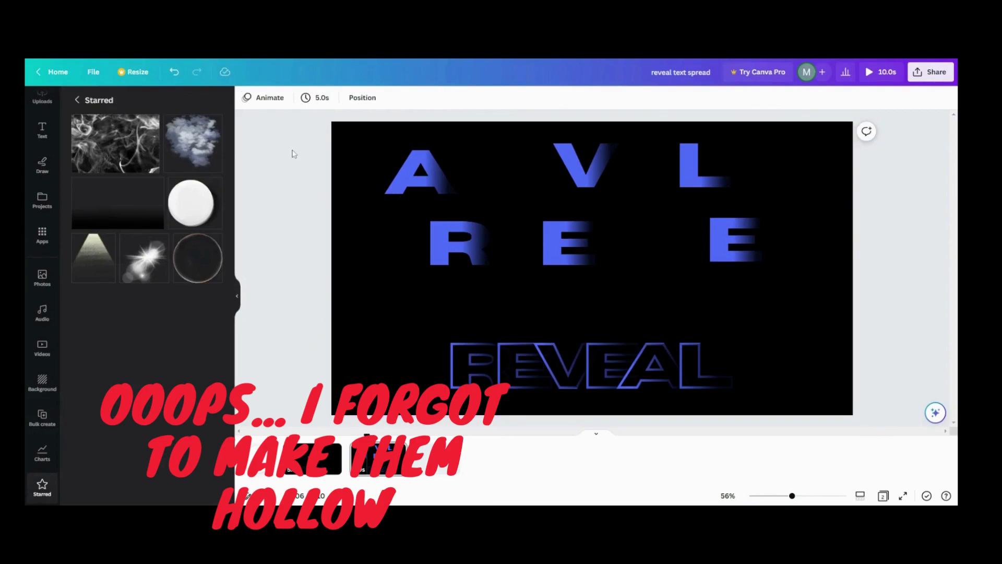
click(394, 192)
click(764, 98)
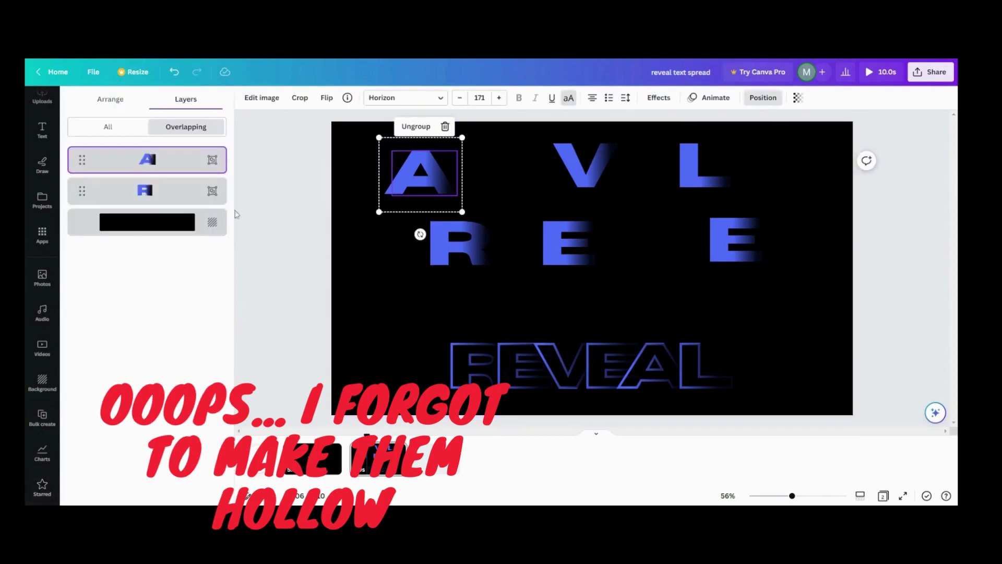
- Apply the Hollow effect to the L, V and A groups
click(108, 127)
click(129, 171)
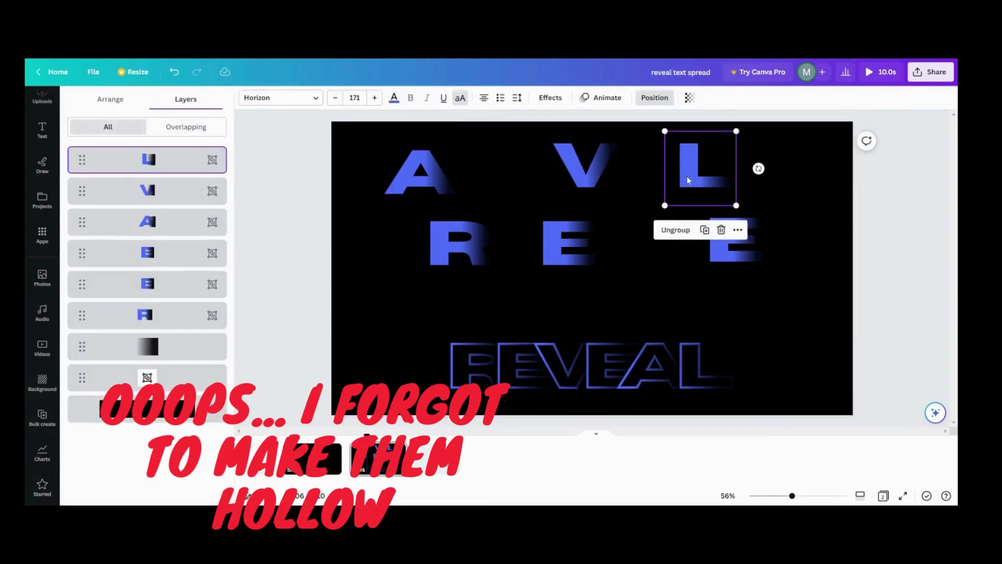
click(699, 167)
click(659, 98)
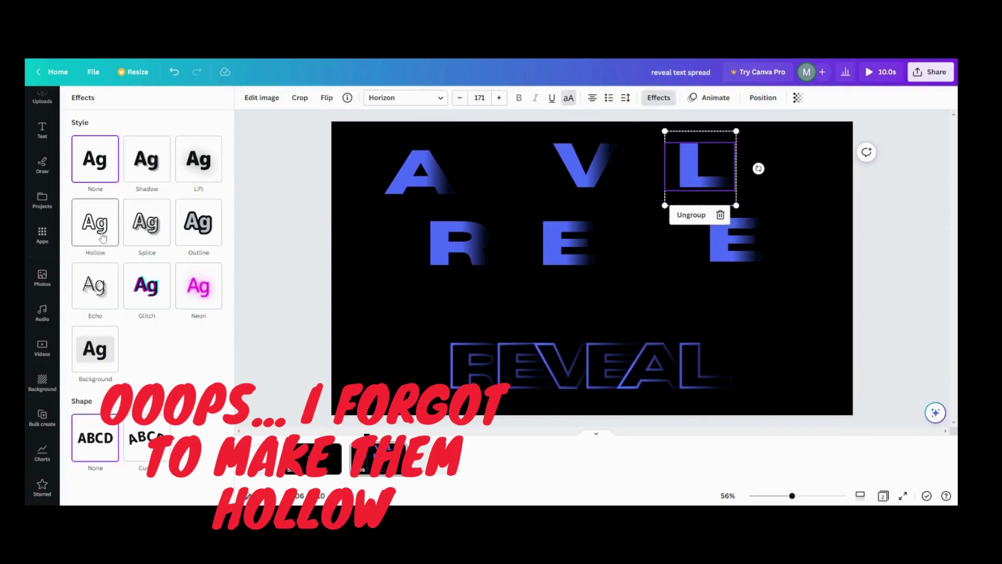
click(95, 224)
click(583, 166)
click(95, 224)
click(420, 172)
- Apply the Hollow effect to the R and both E groups
click(99, 230)
click(460, 242)
click(95, 223)
click(569, 242)
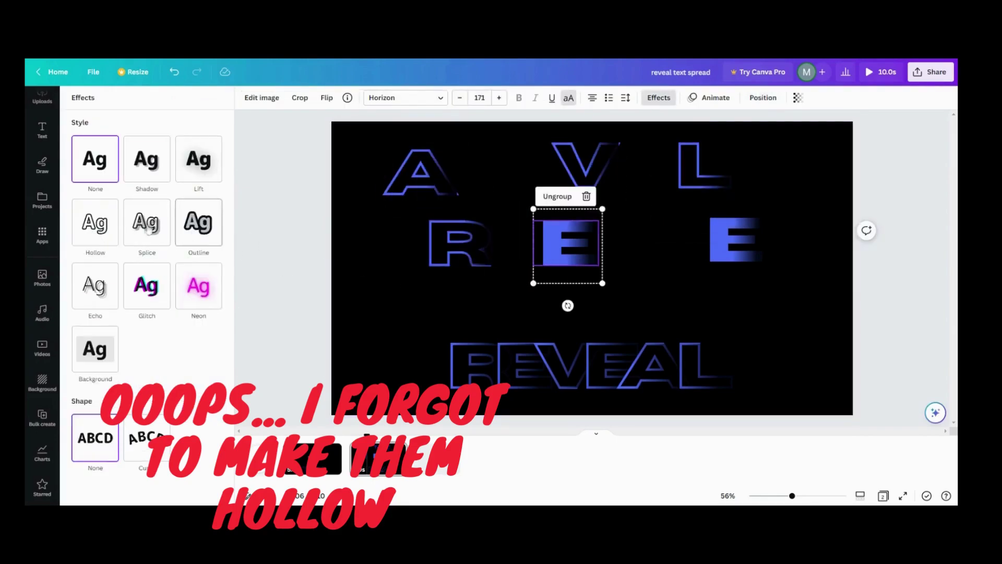
click(95, 223)
click(733, 240)
click(95, 224)
- Ungroup the V from its fade overlay and select the overlay
click(780, 340)
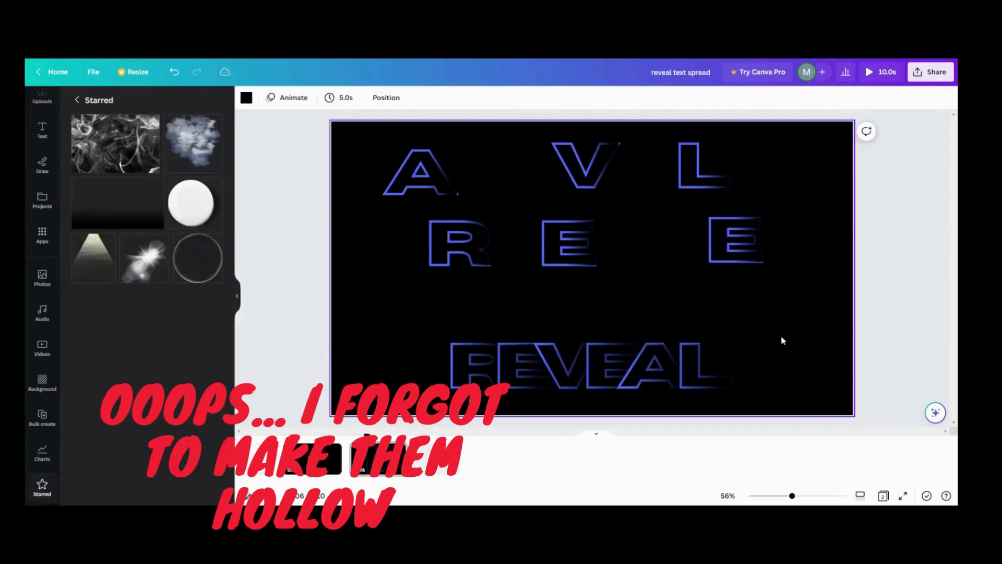
click(585, 167)
click(574, 211)
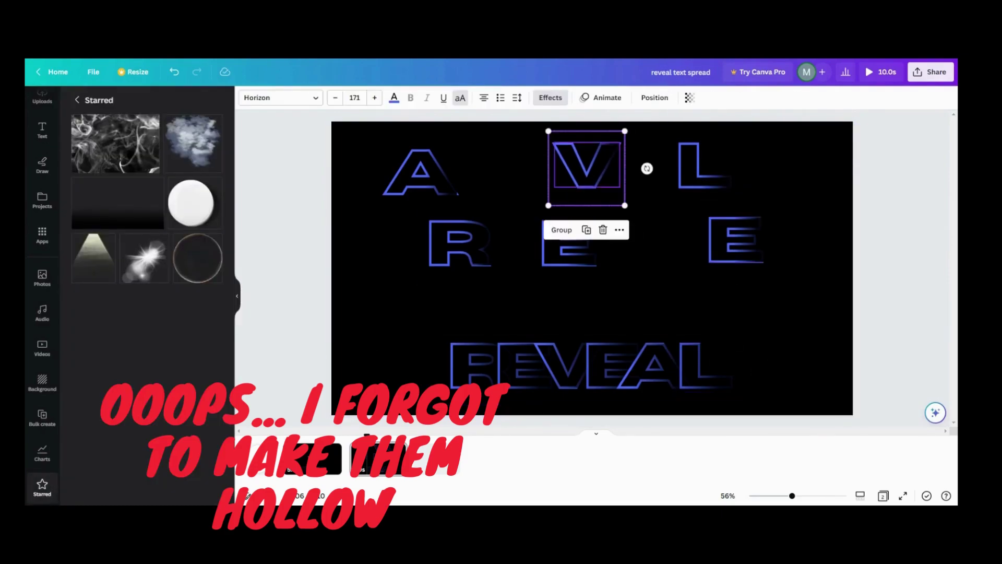
click(579, 206)
click(582, 183)
- Turn the A outline pink
click(446, 190)
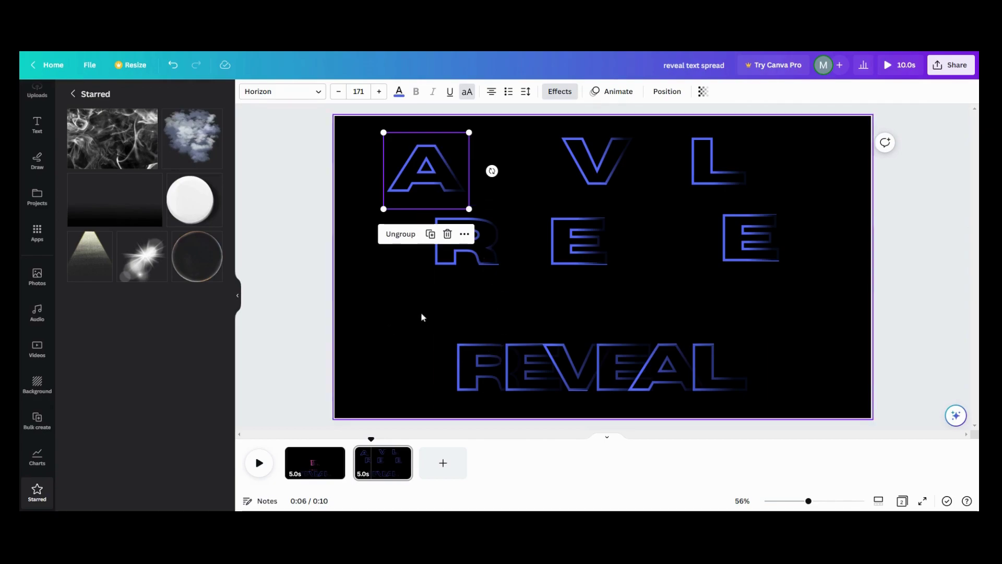
click(402, 192)
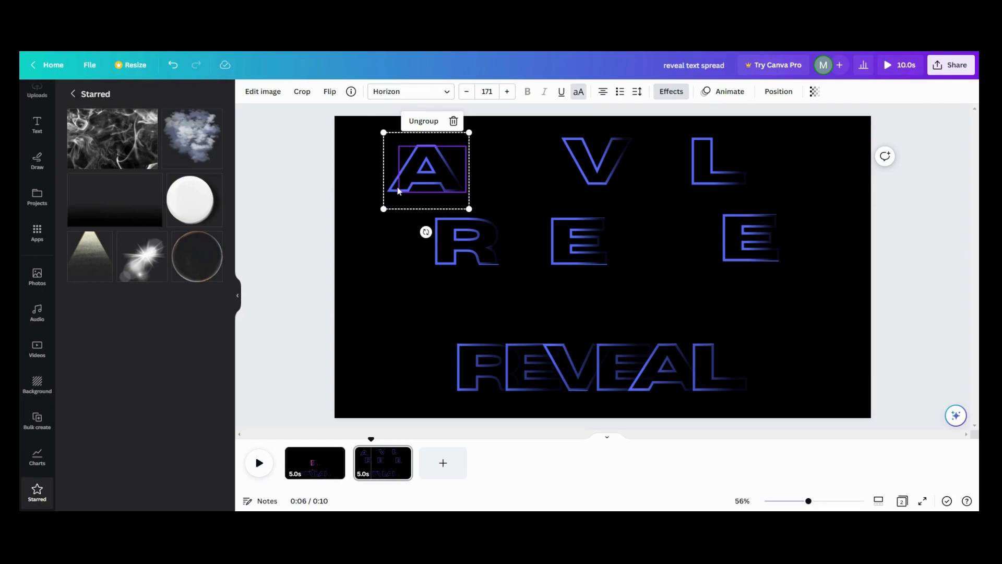
click(394, 178)
click(399, 92)
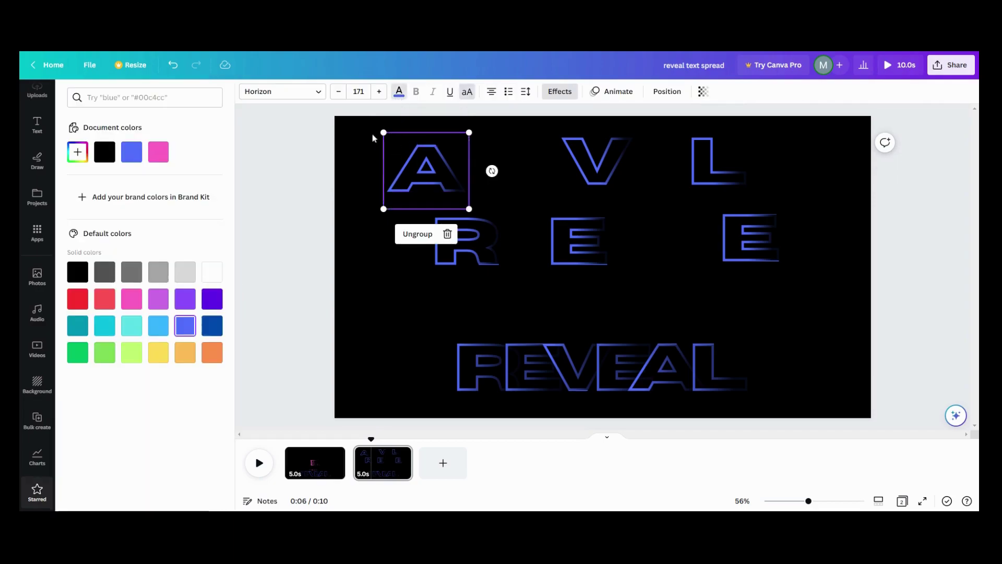
click(134, 303)
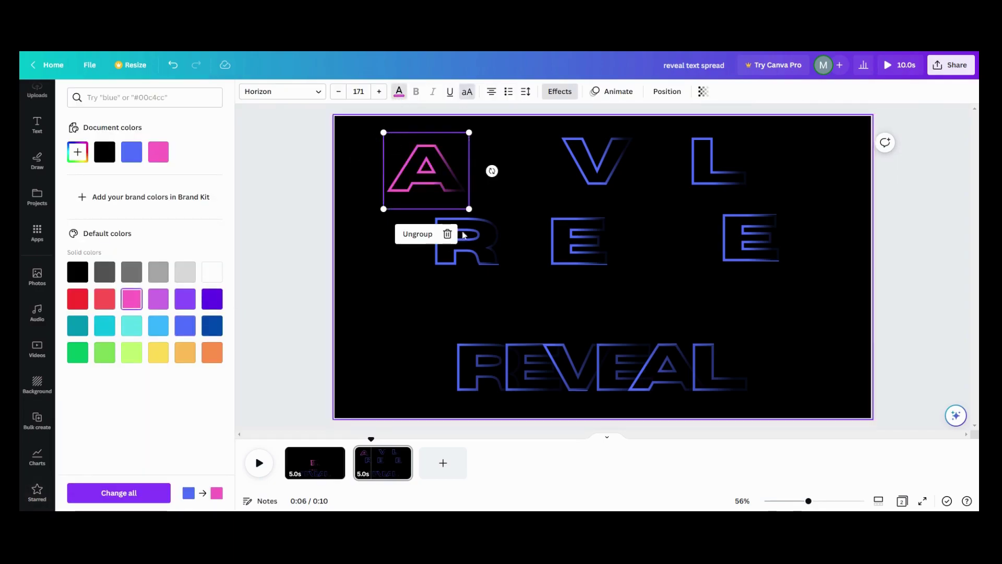
- Turn the V and L outlines pink as well
click(575, 145)
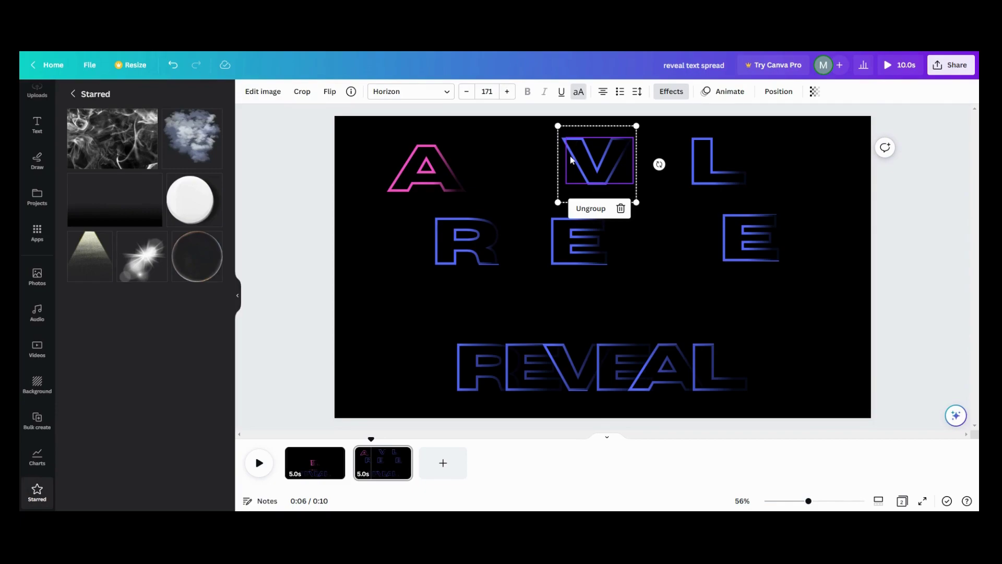
click(564, 144)
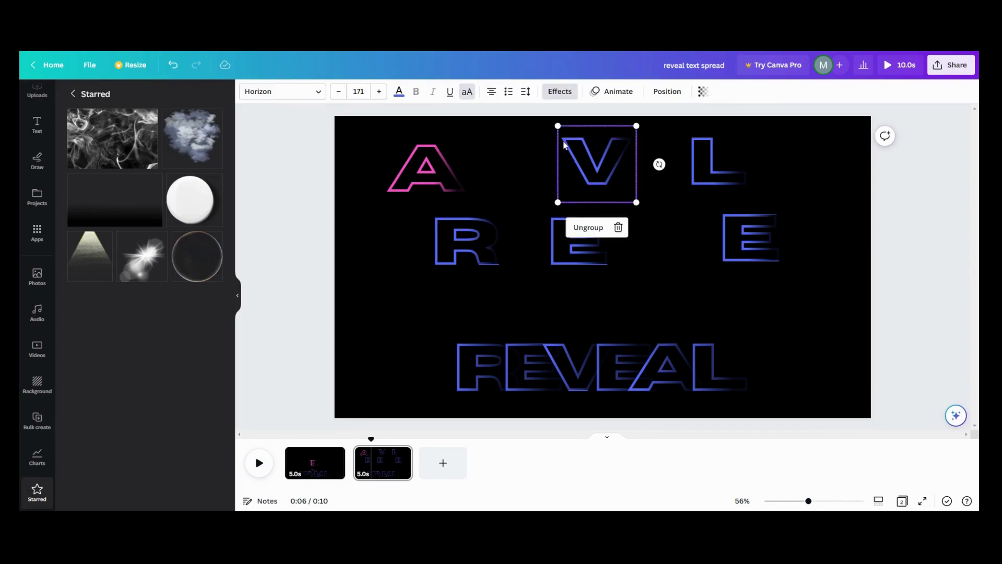
click(398, 92)
click(142, 303)
click(693, 149)
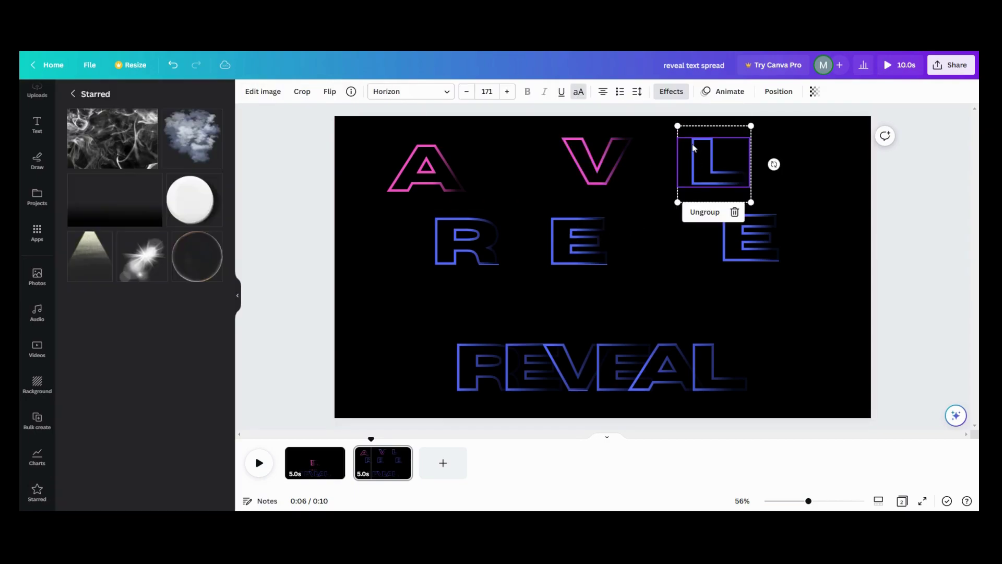
click(695, 141)
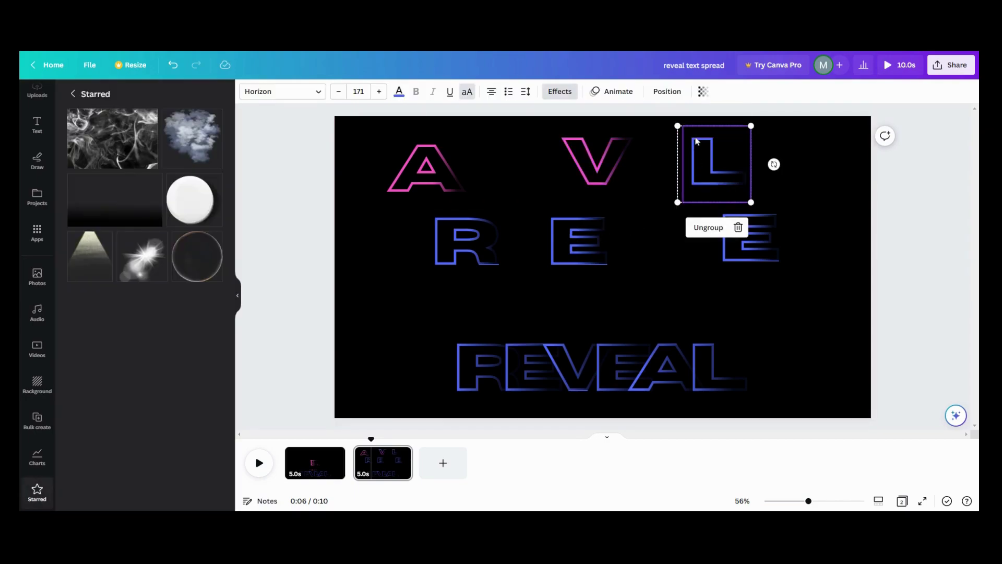
click(398, 92)
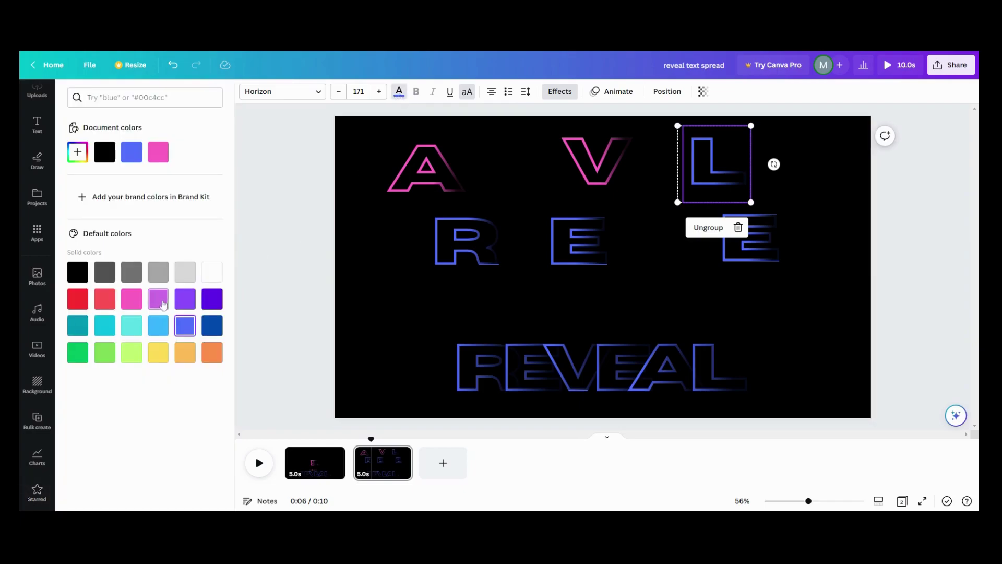
click(132, 299)
click(451, 250)
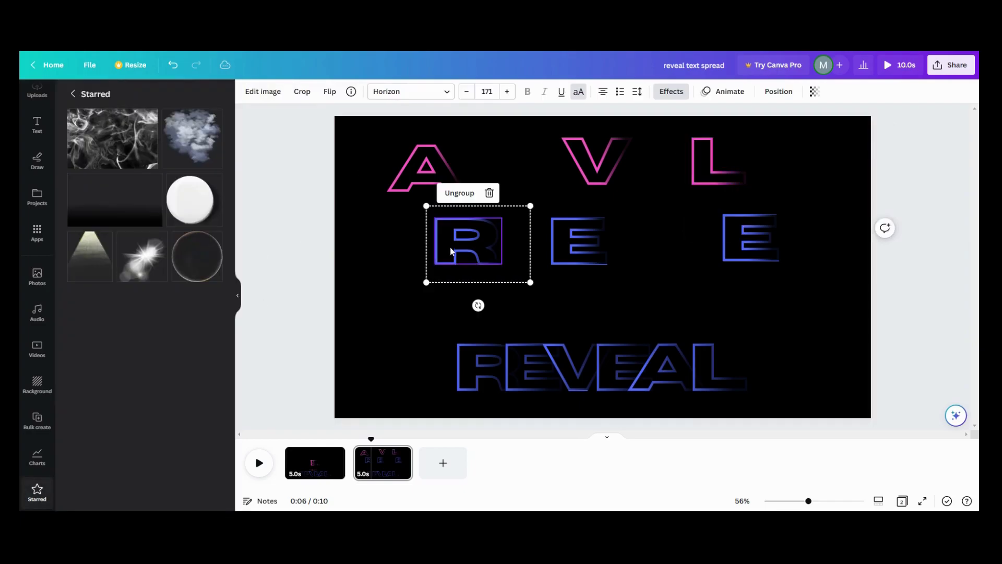
- Select the R text layer from the layers list and colour it pink
double_click(450, 251)
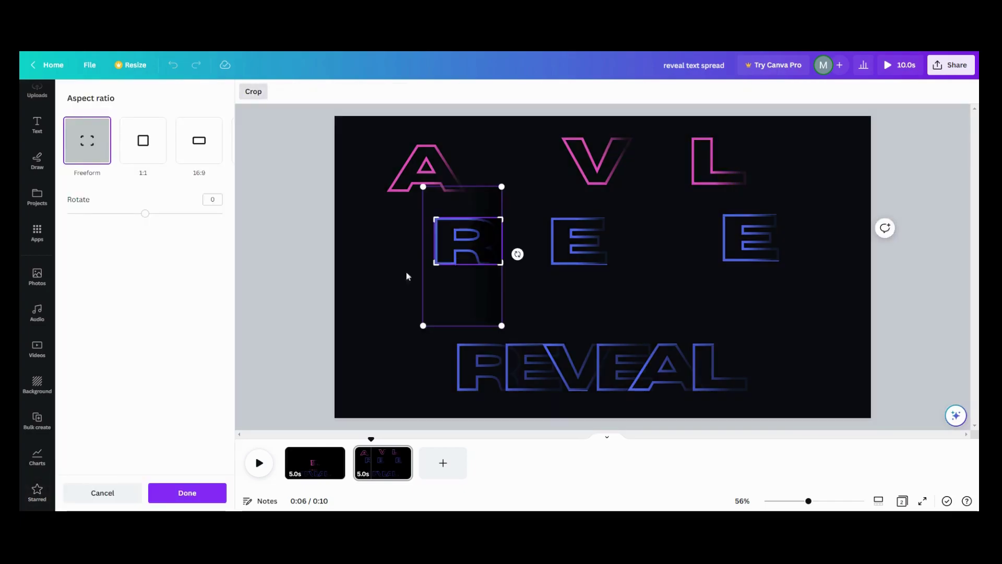
click(112, 491)
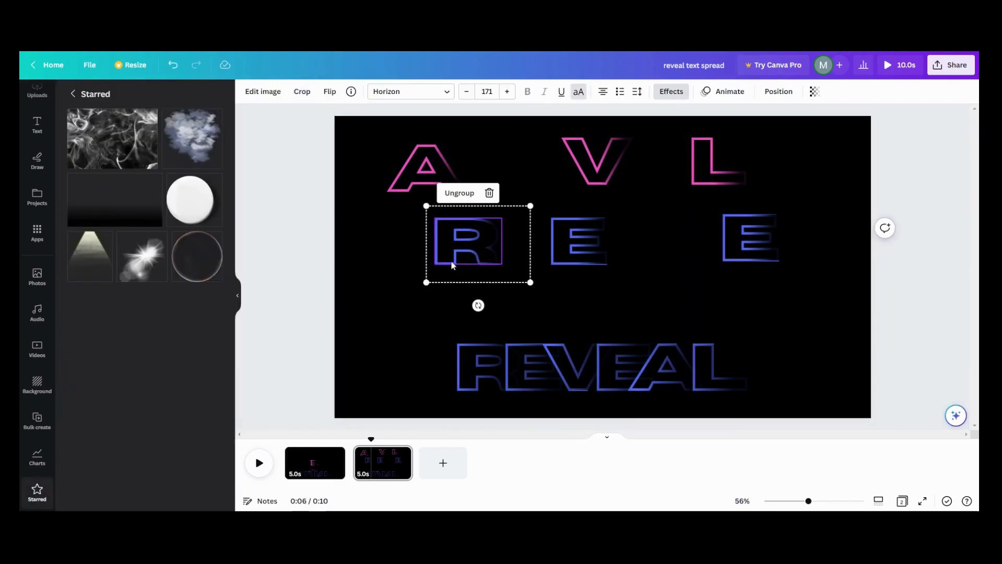
click(772, 93)
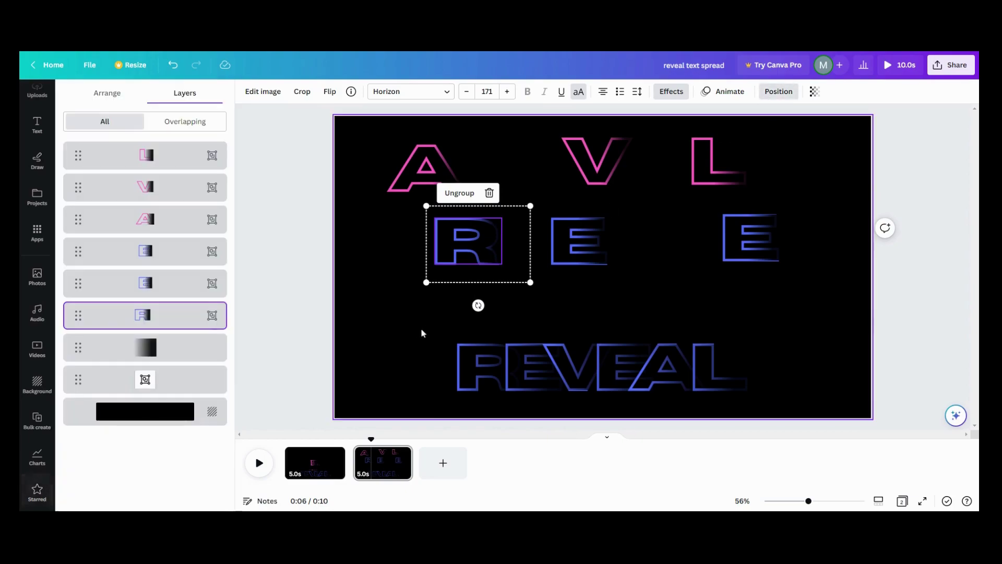
click(165, 324)
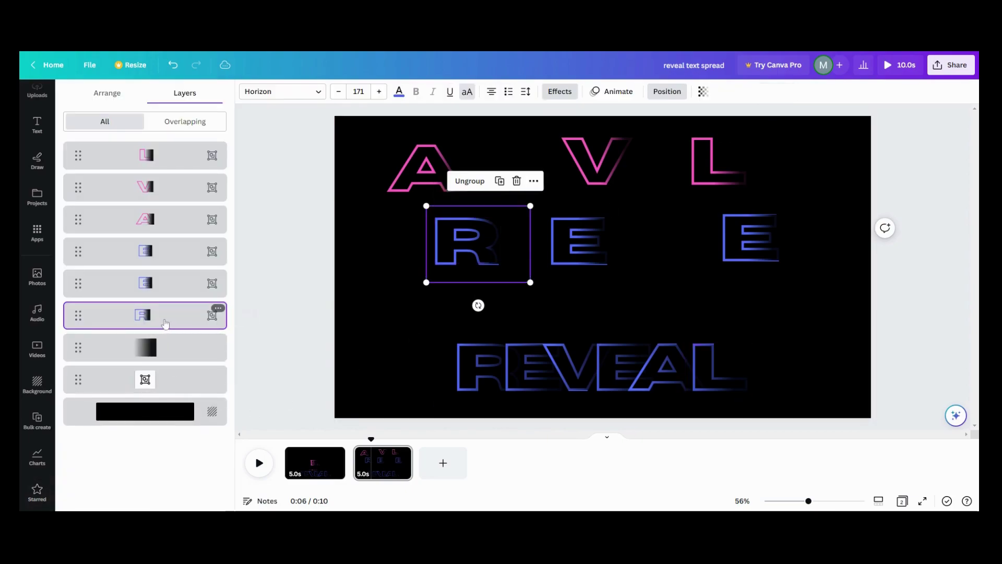
click(398, 92)
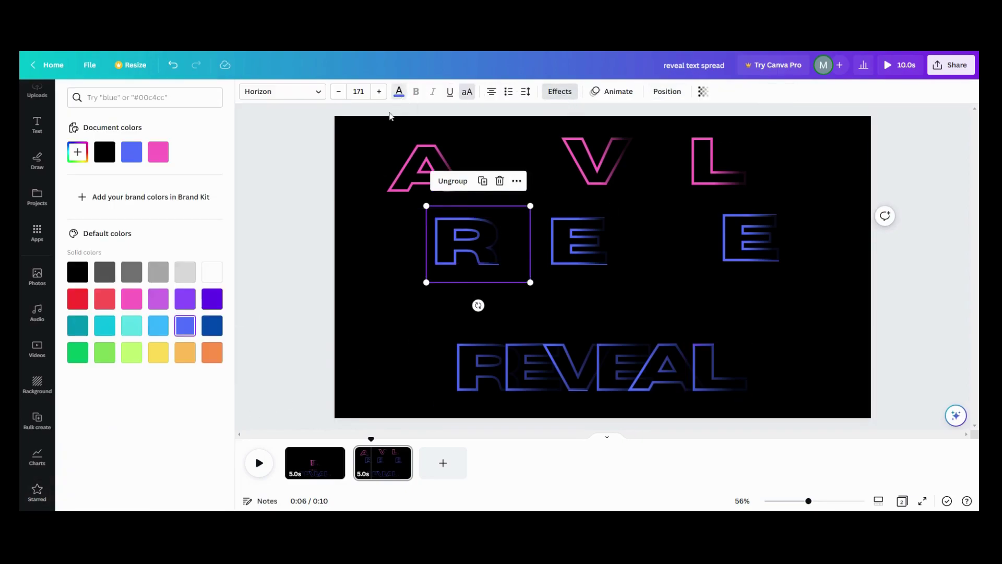
click(158, 152)
- Colour the middle E's text layer pink
click(565, 233)
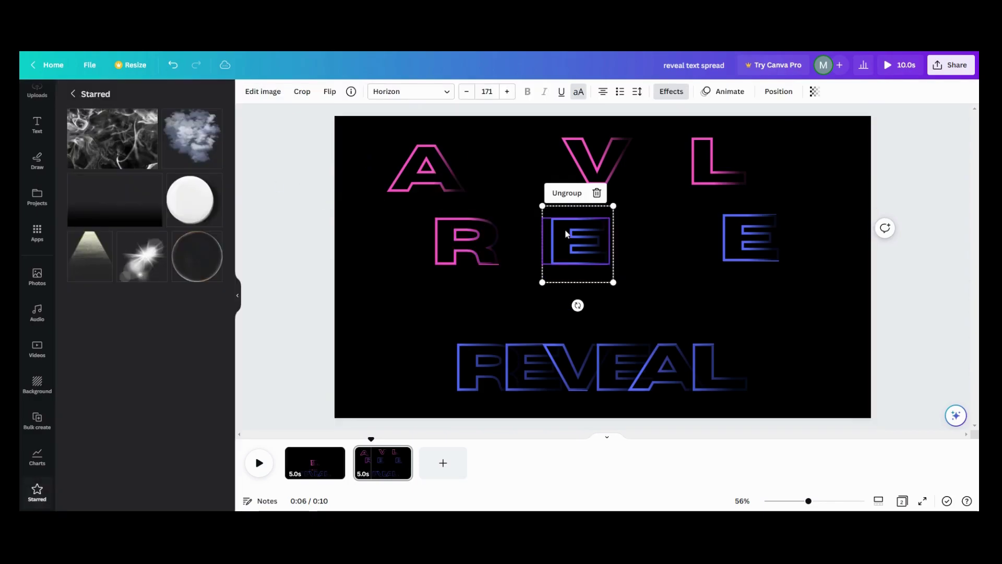
double_click(566, 233)
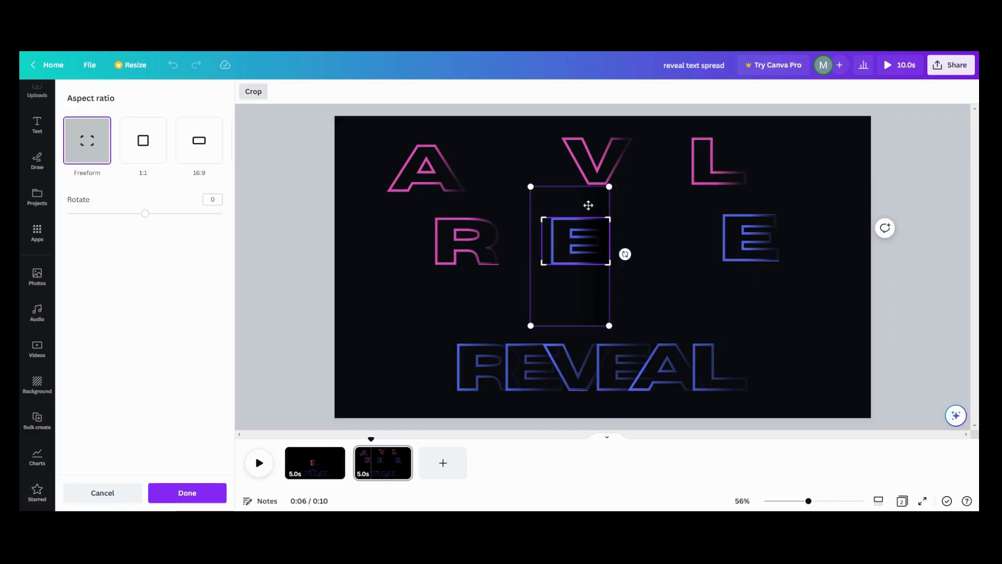
click(512, 169)
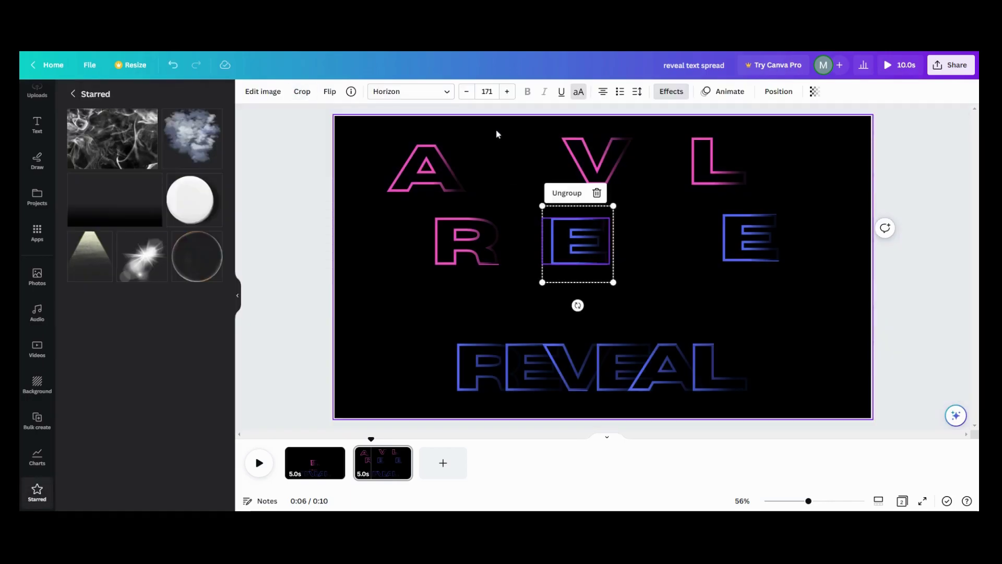
click(777, 93)
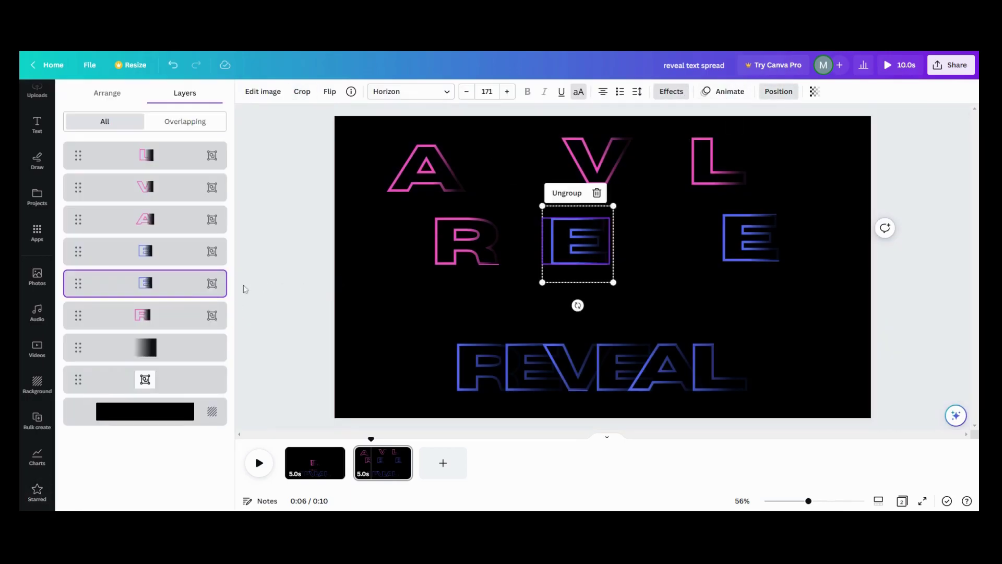
click(217, 282)
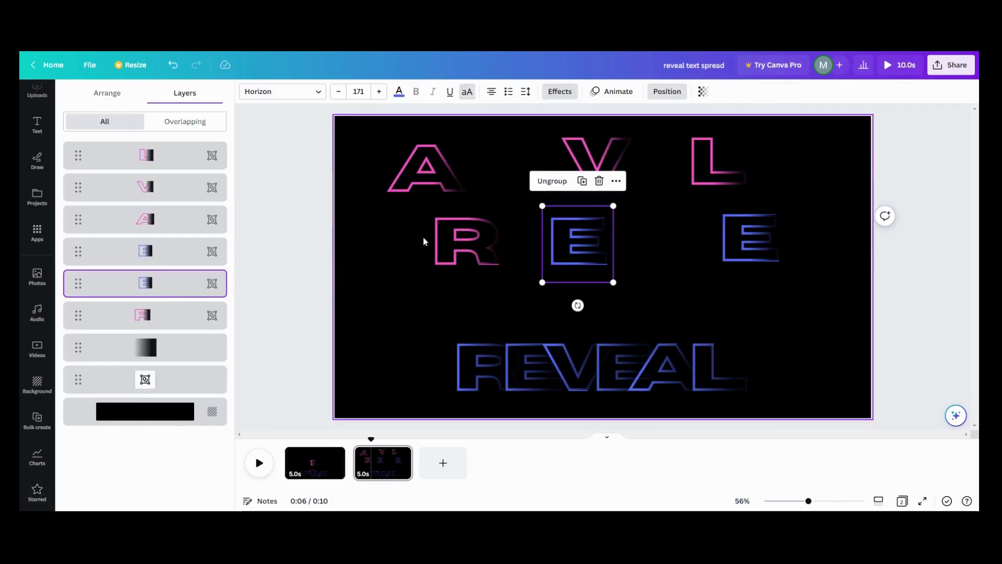
click(399, 96)
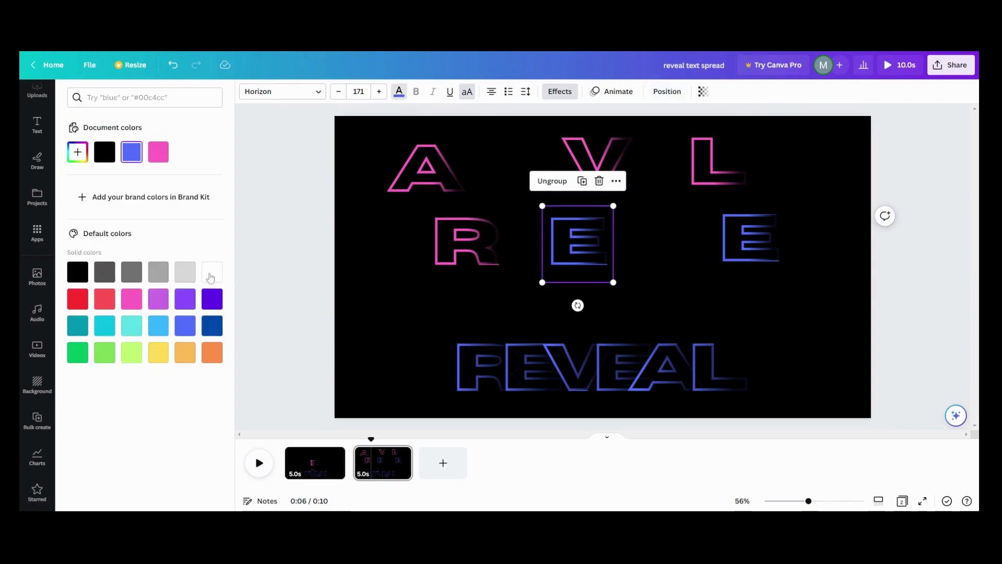
click(131, 299)
- Colour the right-hand E's text layer pink
click(734, 233)
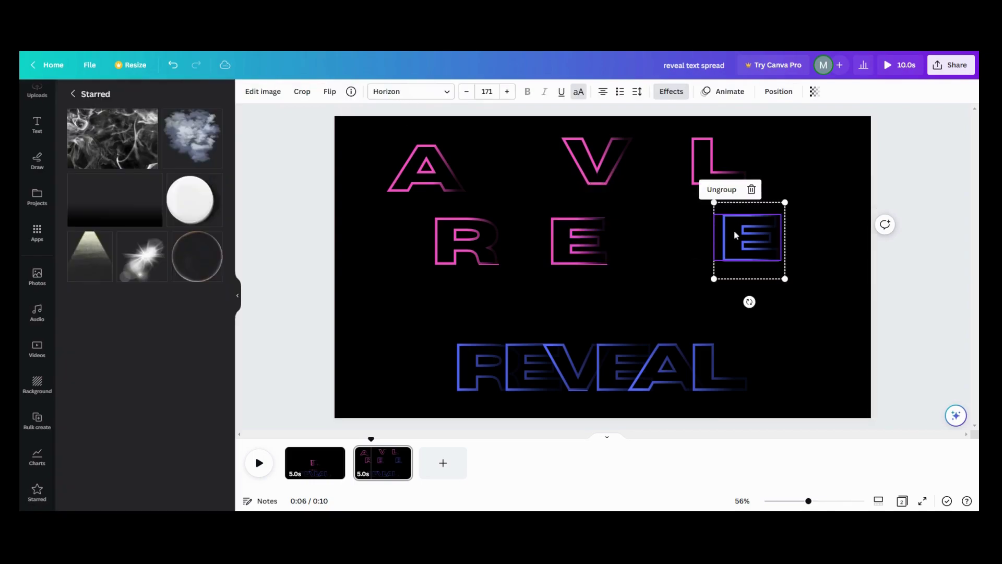
click(778, 92)
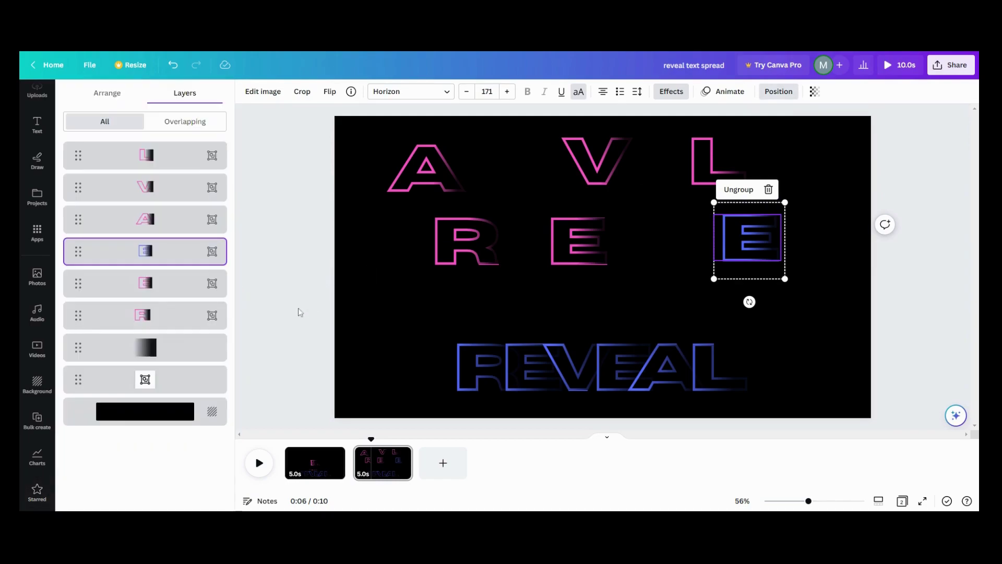
click(217, 259)
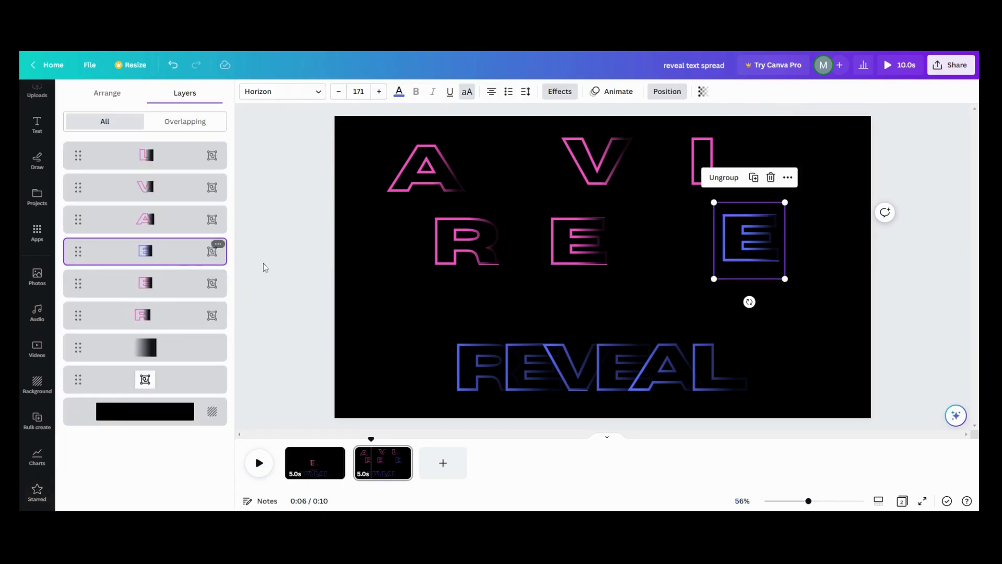
click(399, 93)
click(132, 298)
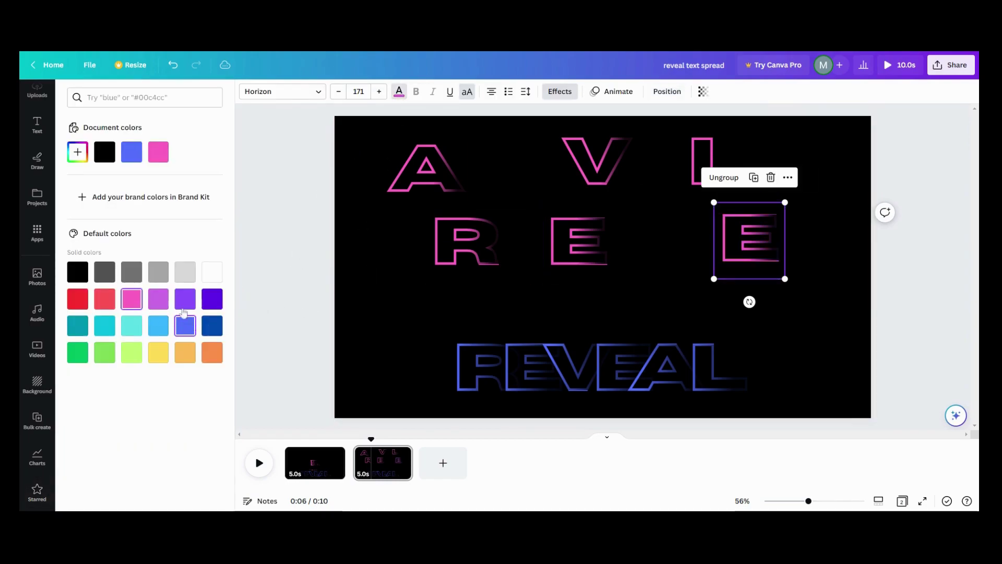
click(753, 329)
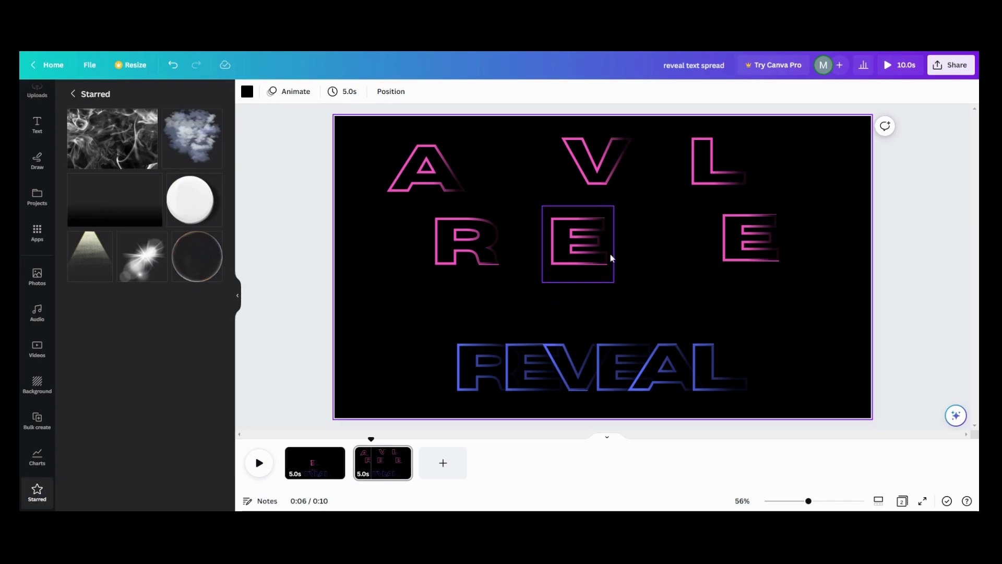
- Pile the pink R, E, V, E, A and L at page centre and slide the blue REVEAL up beneath them
click(585, 262)
drag(584, 262, 776, 308)
drag(484, 252, 602, 259)
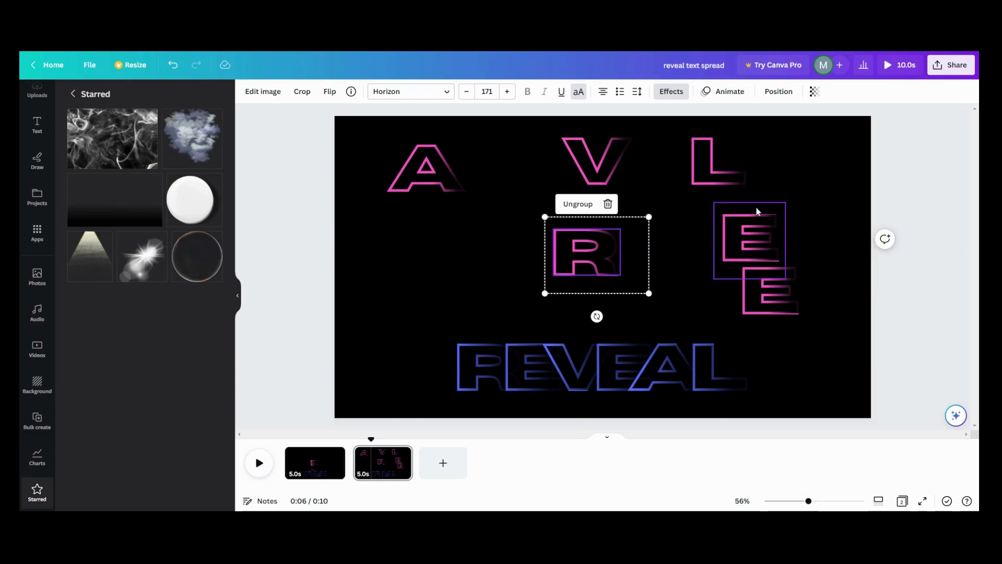
click(757, 228)
drag(757, 228, 596, 241)
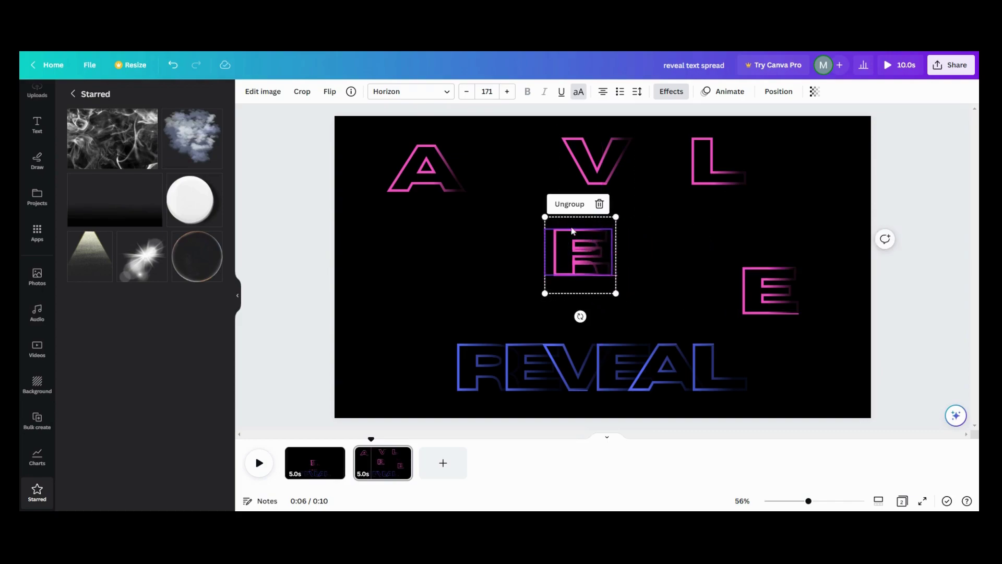
drag(585, 162, 582, 247)
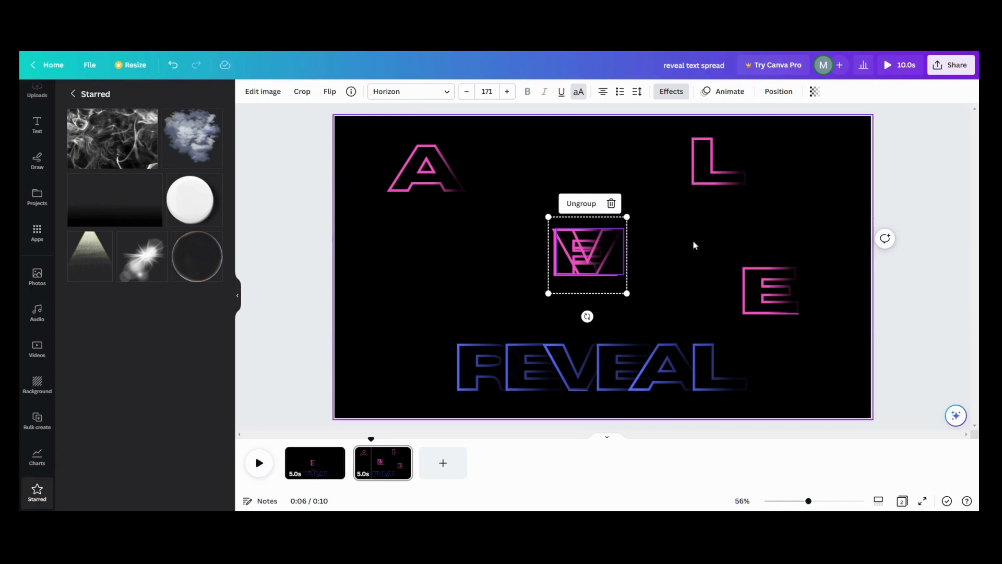
click(753, 282)
drag(753, 283, 572, 249)
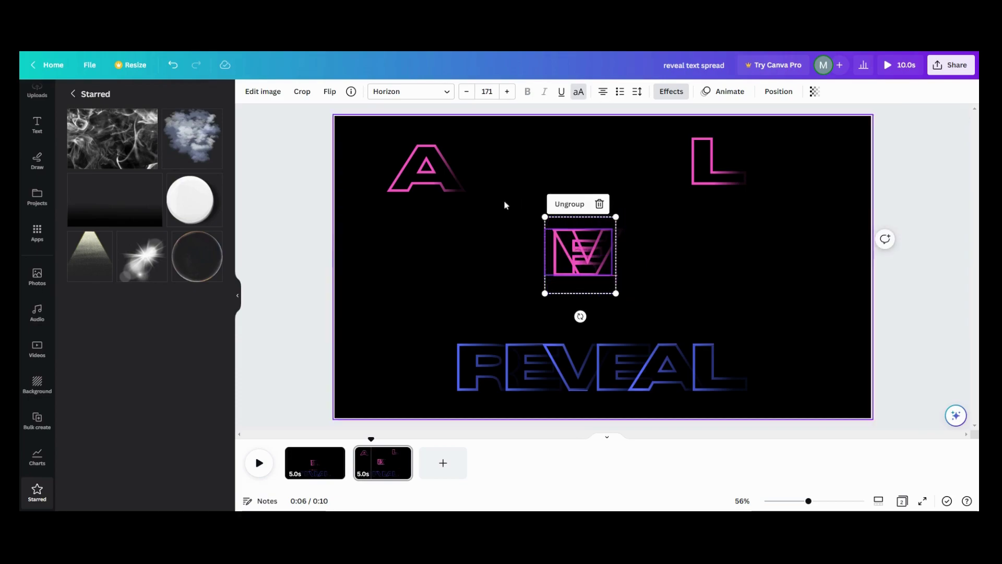
drag(433, 181, 590, 255)
drag(707, 177, 574, 258)
drag(596, 361, 586, 256)
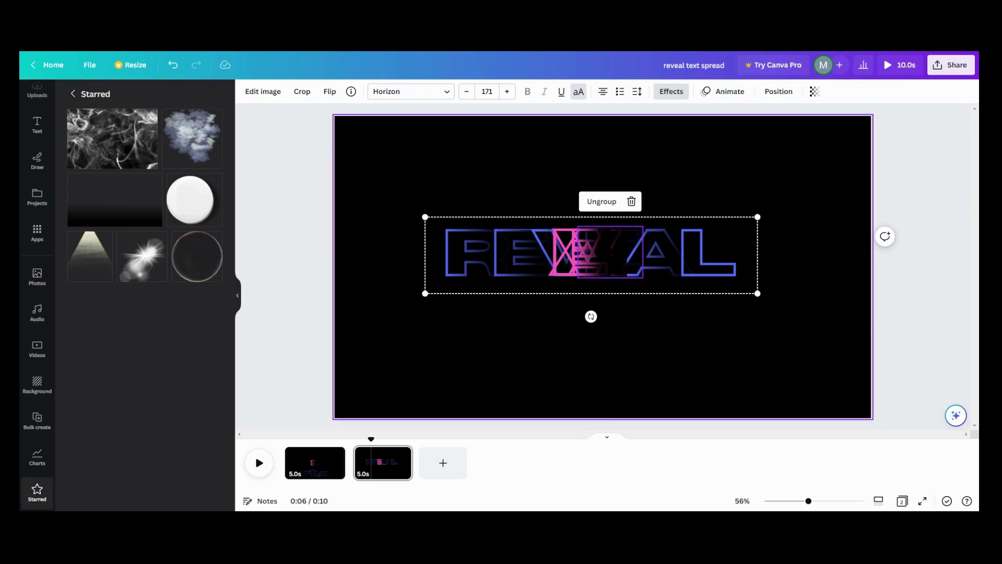
- Select the top pink letter group from the Layers list and open its Animate options
click(778, 91)
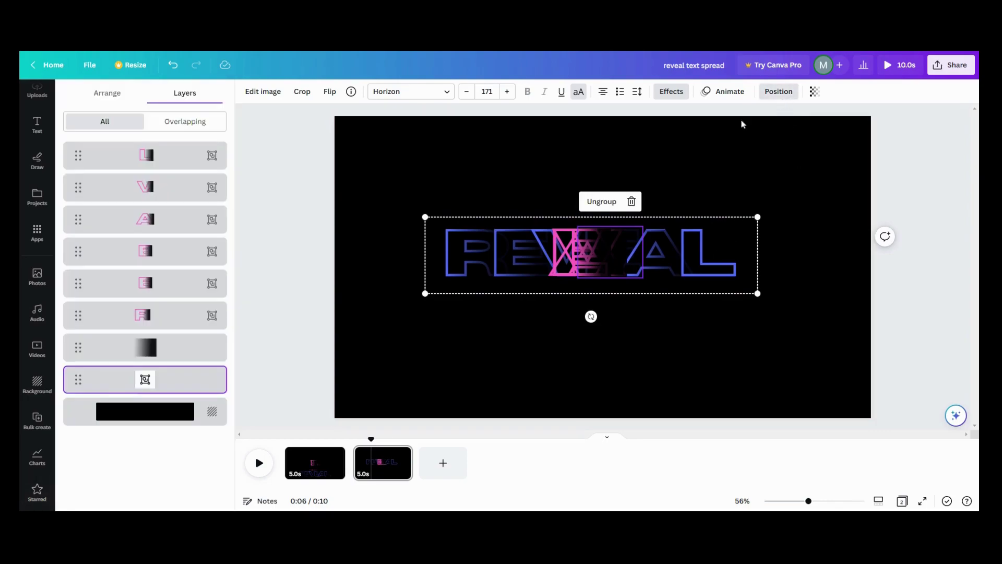
click(164, 164)
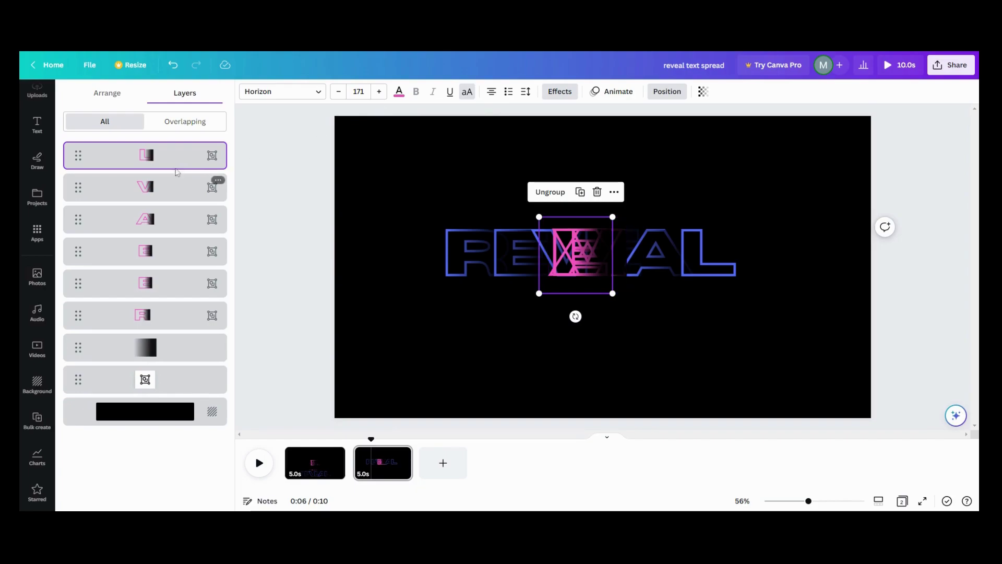
click(606, 92)
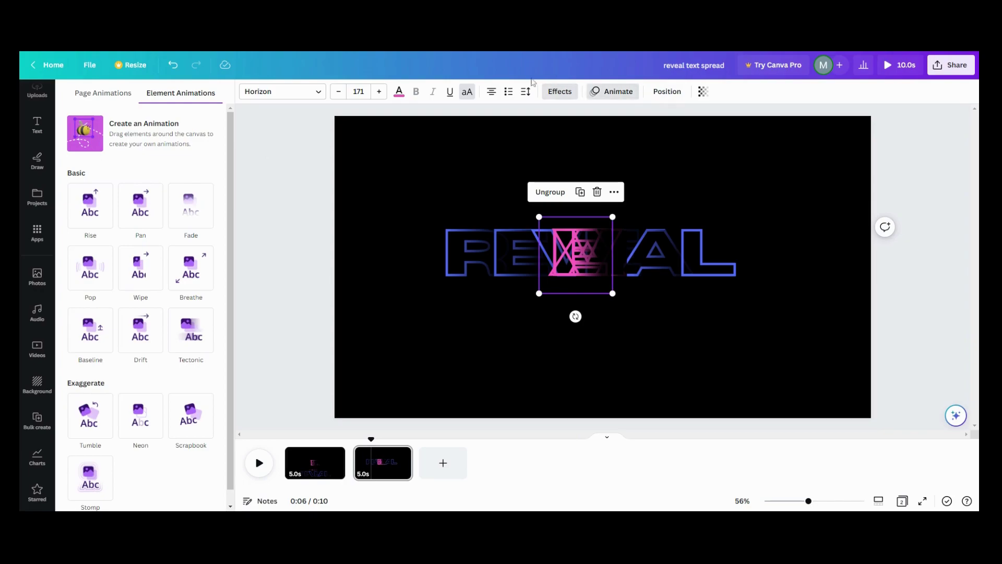
- Record a custom rightward motion path for the pink L and set it to Smooth
click(183, 141)
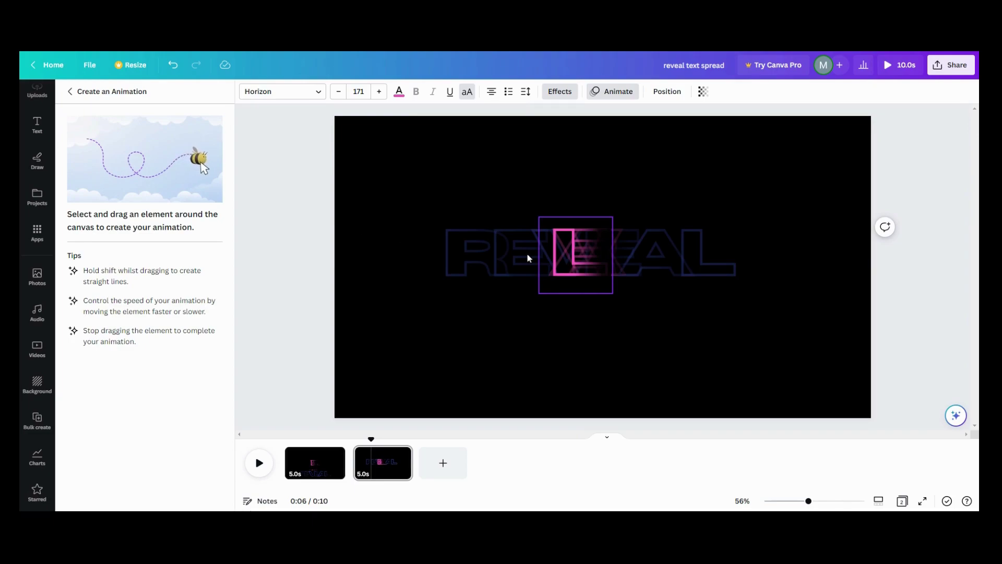
drag(570, 259, 665, 268)
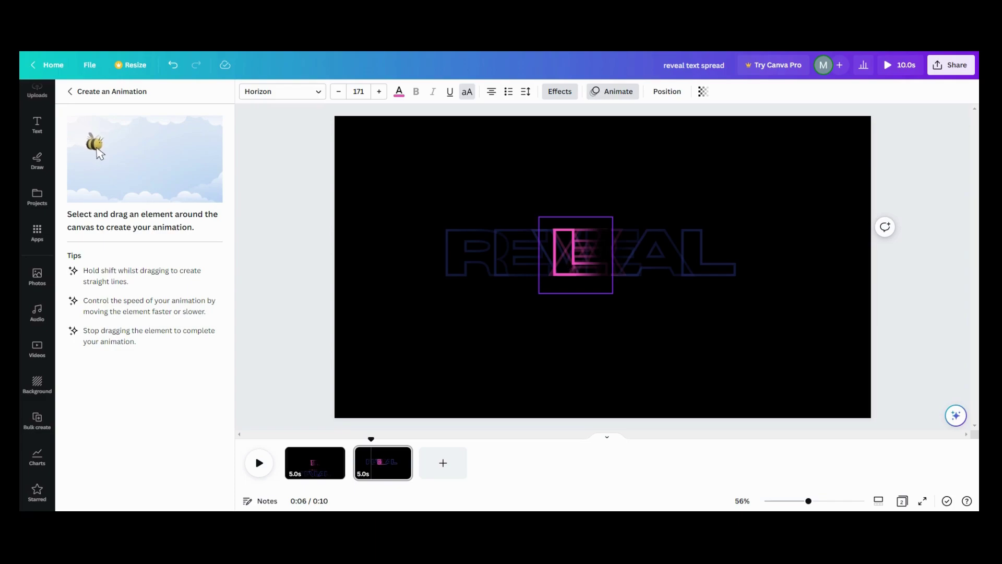
drag(566, 266, 695, 261)
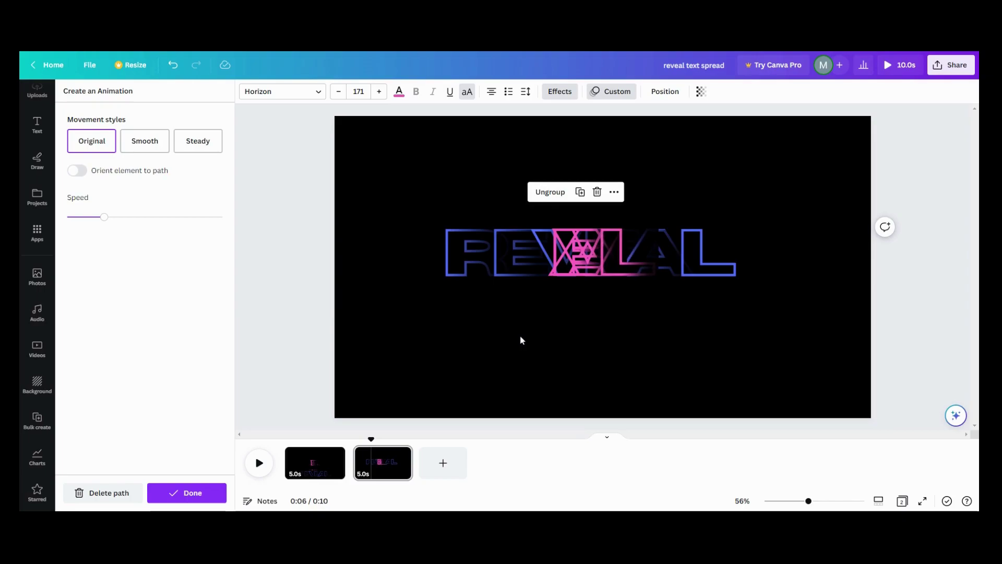
click(165, 144)
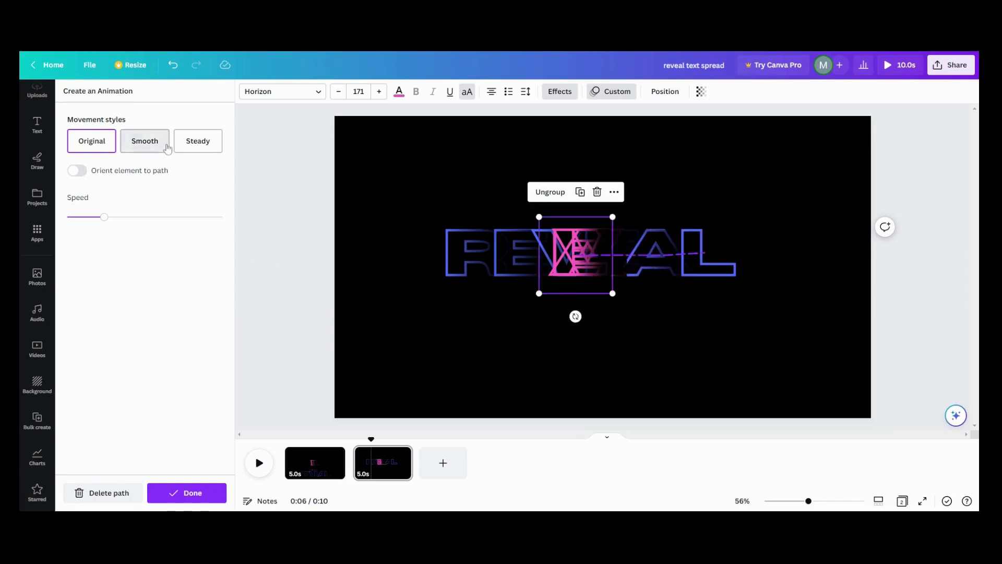
click(185, 494)
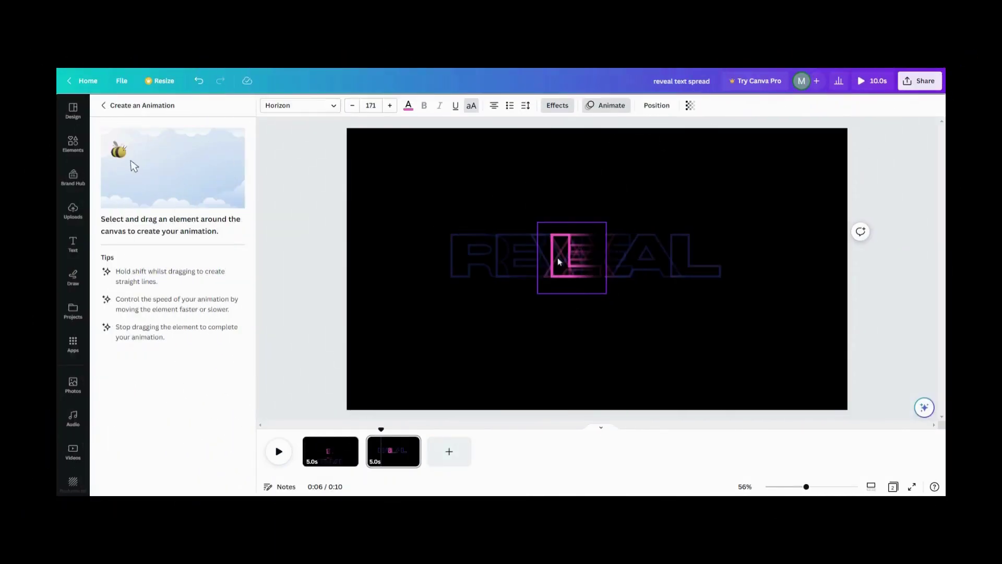
- Record rightward custom motion paths for the stacked pink letters, deleting and re-recording one
drag(559, 258, 689, 265)
click(211, 478)
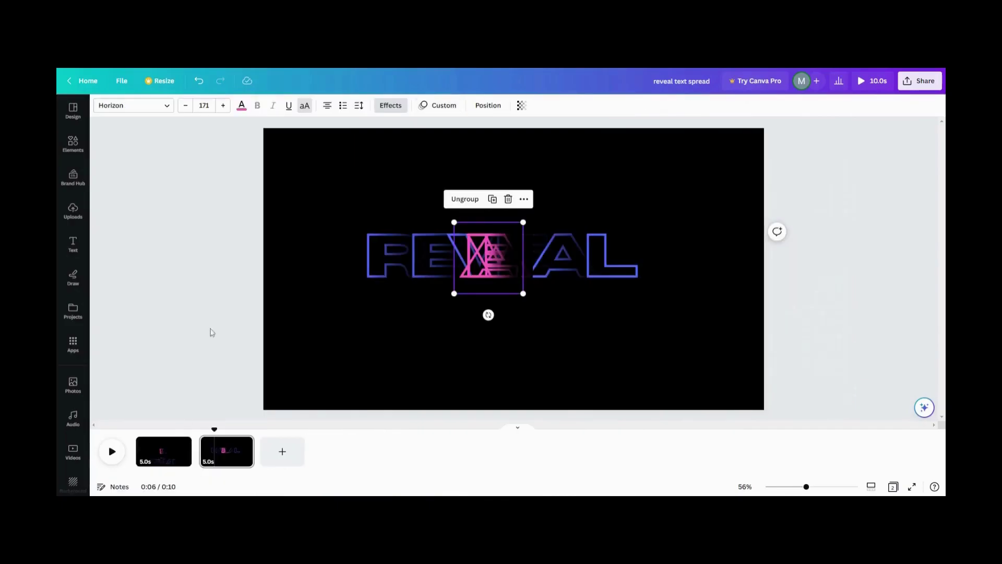
click(488, 105)
click(610, 106)
drag(579, 258, 657, 258)
click(139, 478)
drag(581, 270, 658, 272)
click(211, 479)
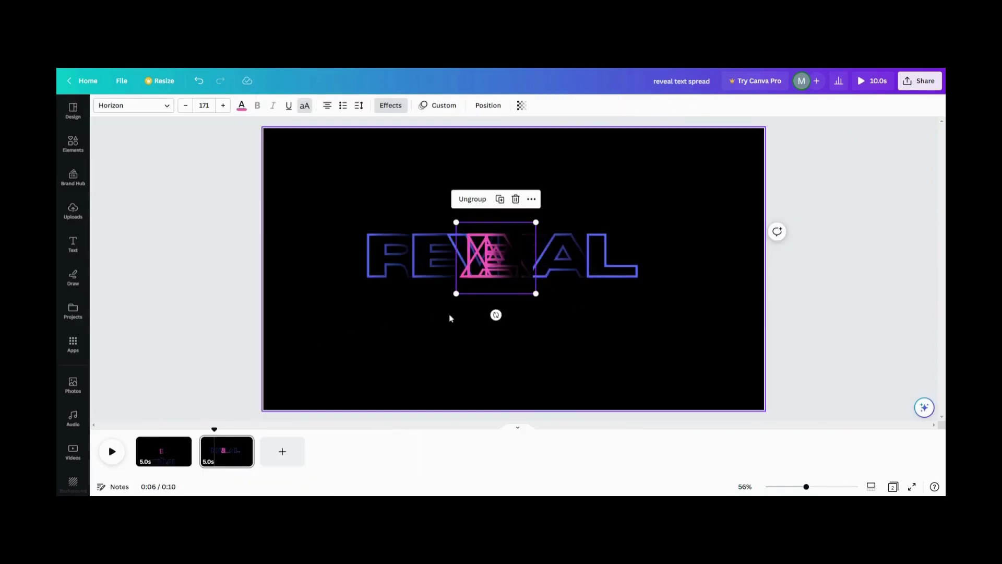
- Undo an accidental move of the letter group and give the E a smooth custom motion path
key(alt+1)
mouse_move(563, 282)
mouse_down()
mouse_move(595, 282)
mouse_move(577, 272)
mouse_up()
key(ctrl+z)
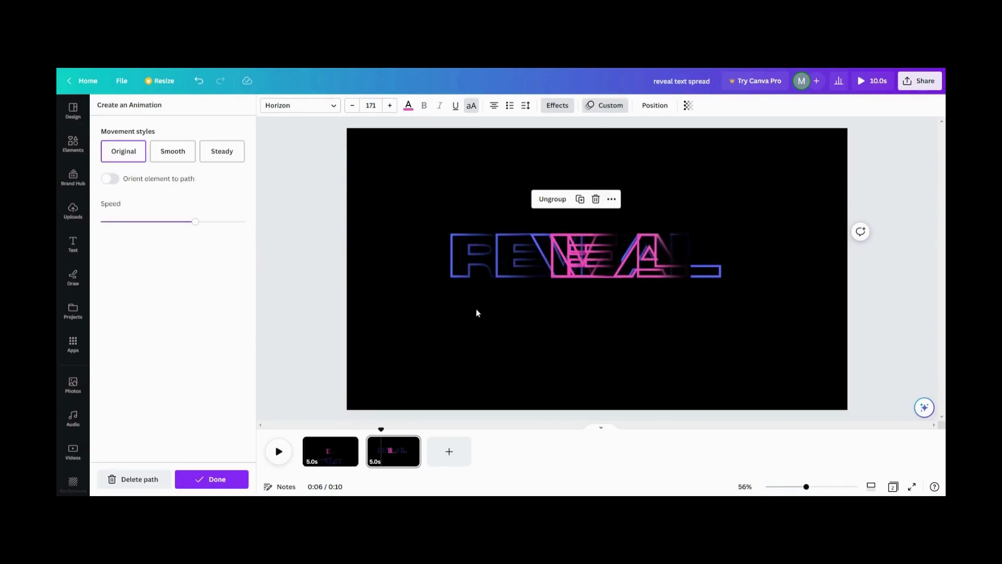
click(212, 479)
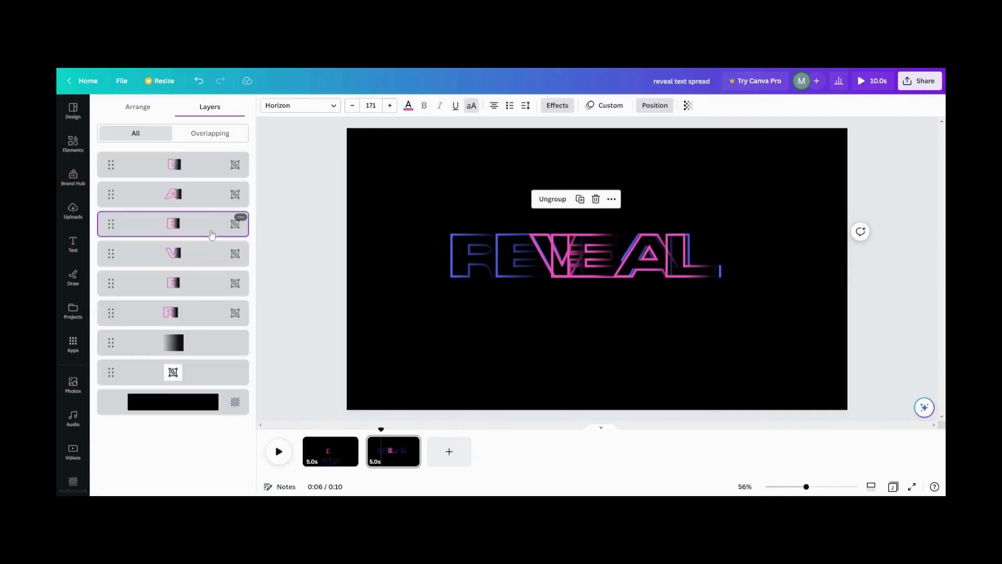
click(605, 105)
mouse_move(571, 261)
mouse_down()
mouse_move(546, 262)
mouse_move(453, 312)
mouse_up()
click(173, 151)
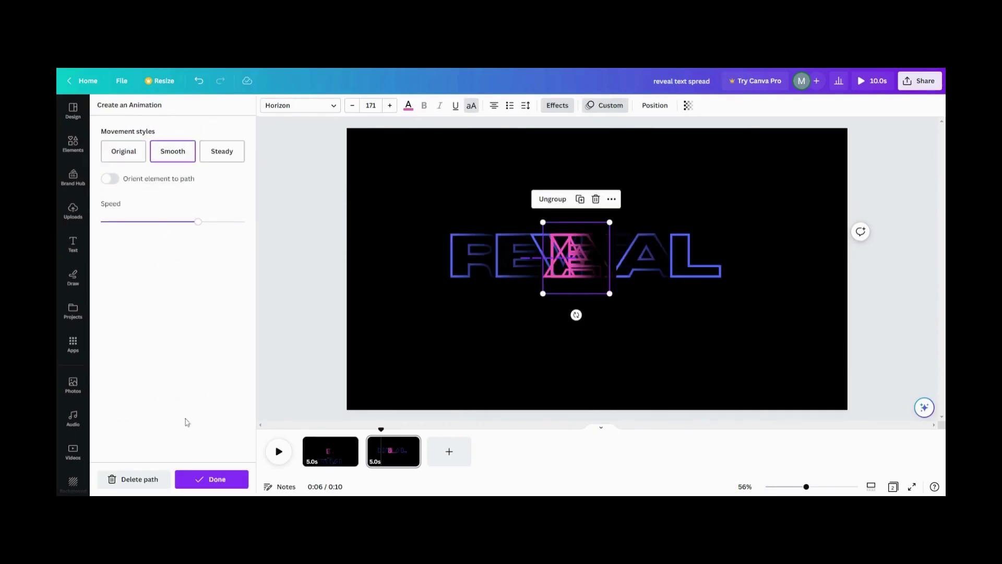
click(211, 479)
- Give the R layer a custom path sliding left, then play the page to preview
click(488, 105)
click(167, 314)
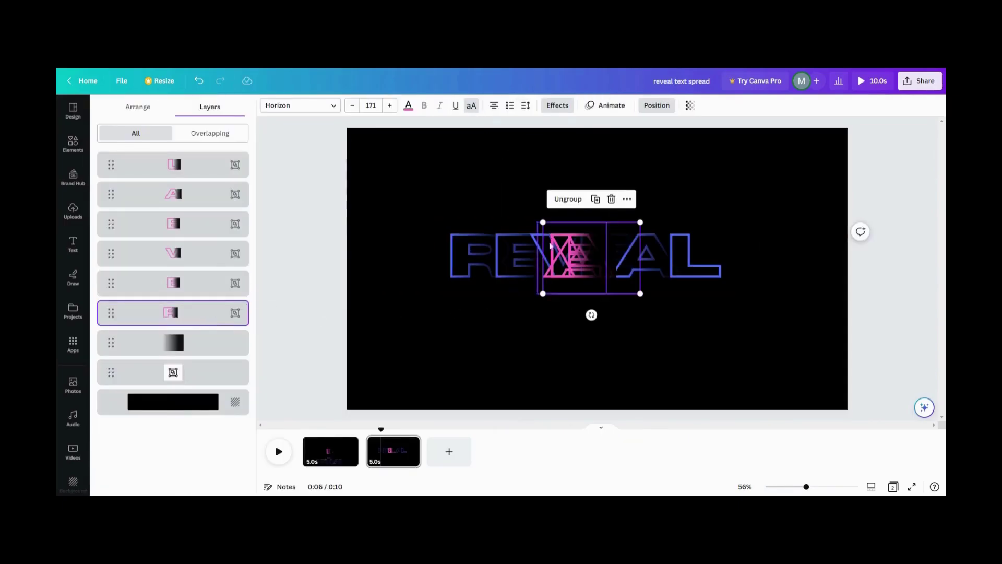
click(605, 105)
drag(548, 276, 478, 272)
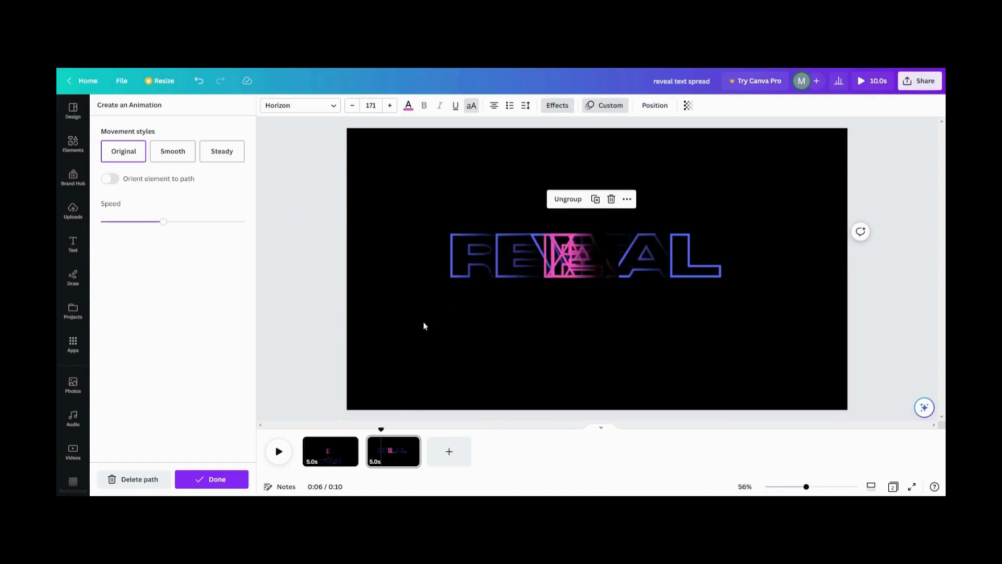
click(213, 477)
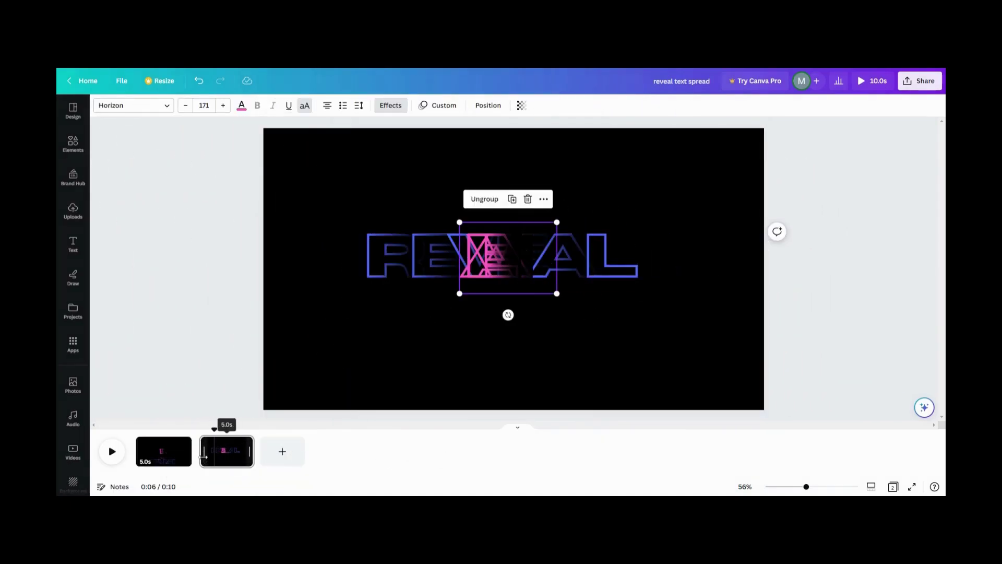
key(Escape)
click(111, 458)
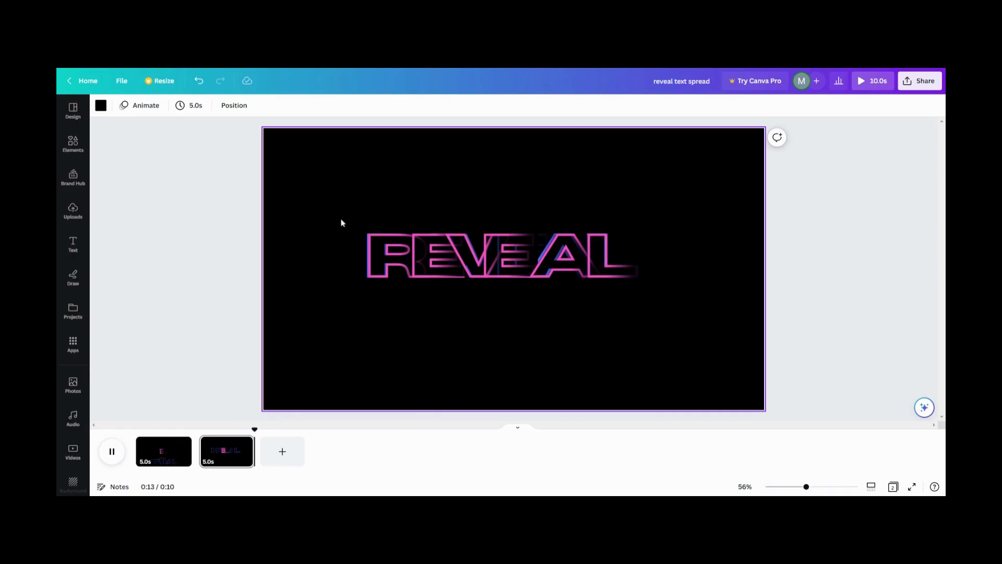
- Move the blue REVEAL text group lower on the page and preview the animation
click(244, 110)
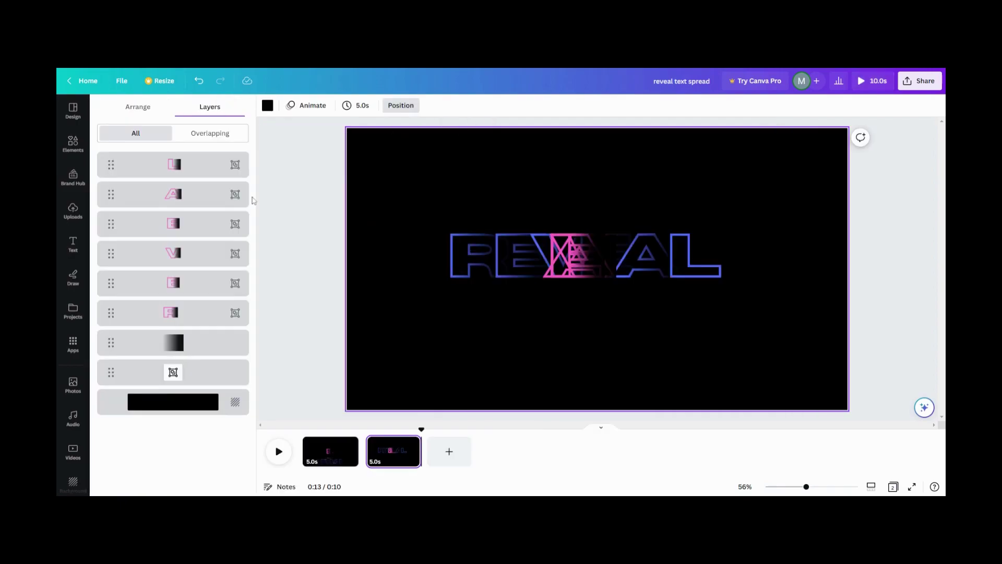
click(207, 376)
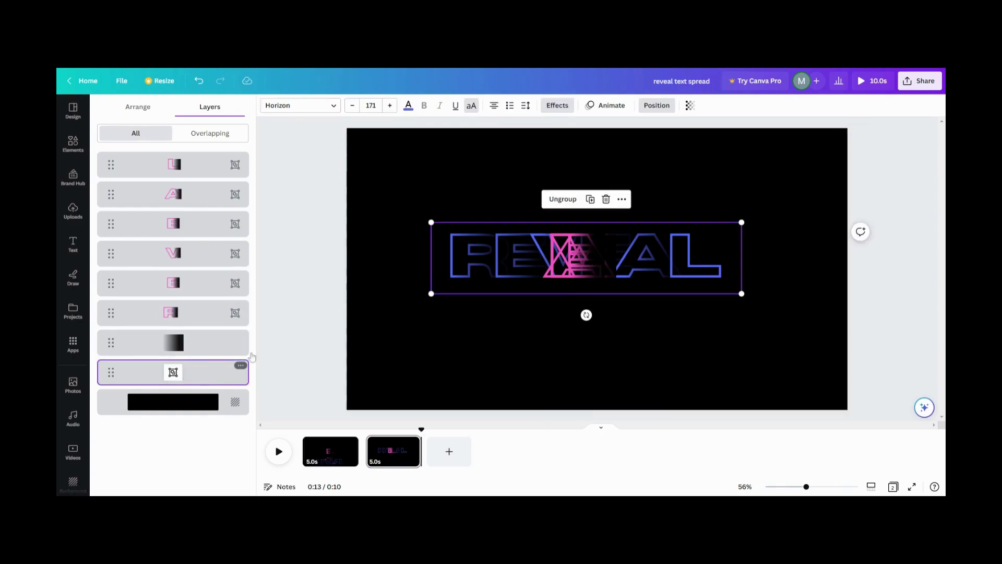
drag(447, 261, 437, 343)
click(384, 282)
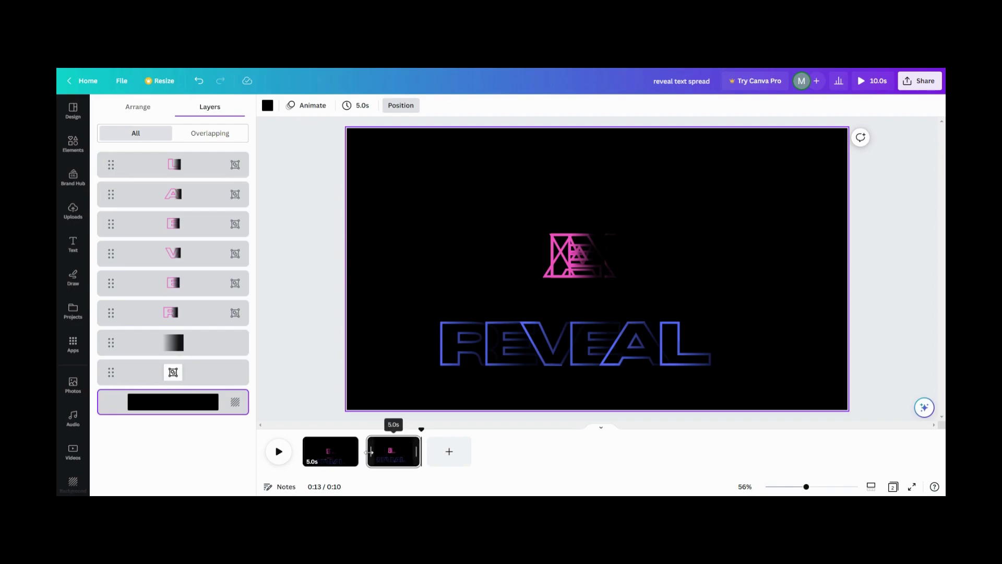
click(280, 453)
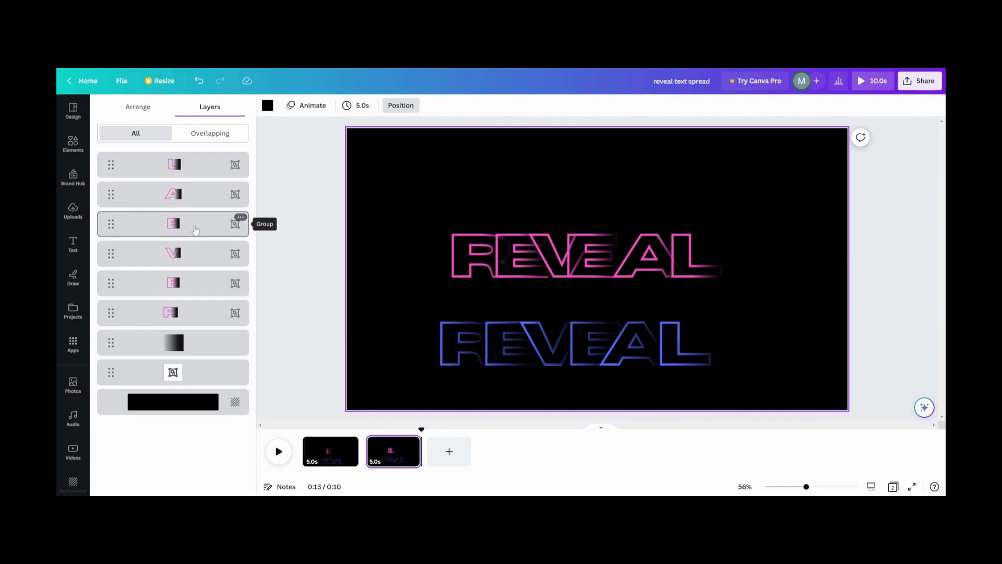
click(176, 228)
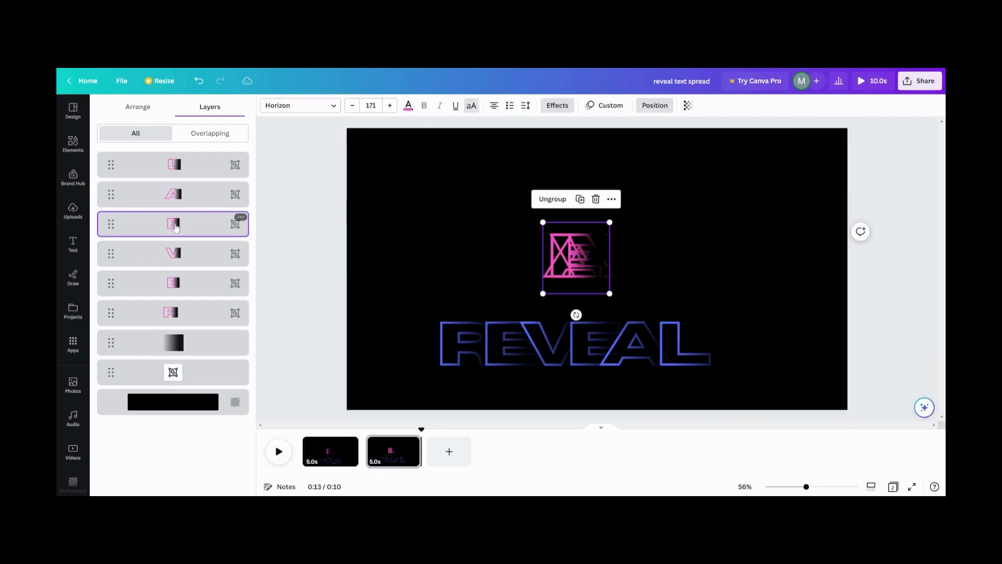
- Replace the selected letter's path with a new short rightward one, revisit the top letter's path, and play back
click(611, 107)
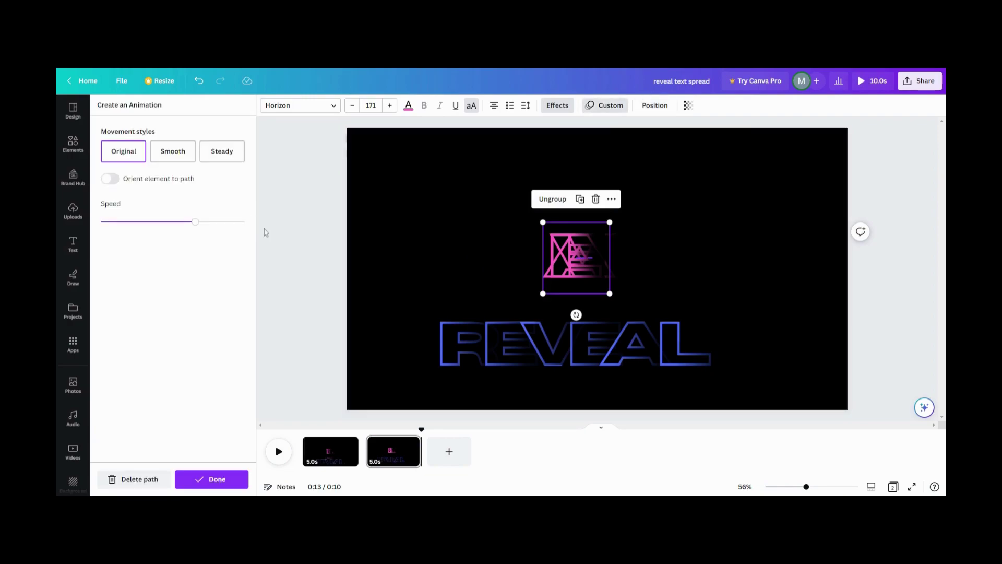
click(147, 484)
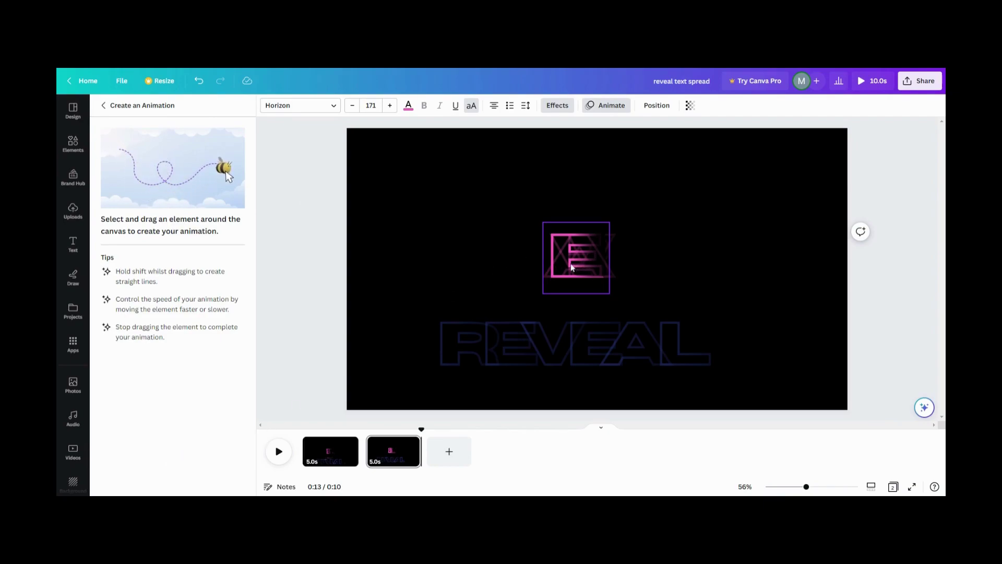
drag(574, 267, 599, 264)
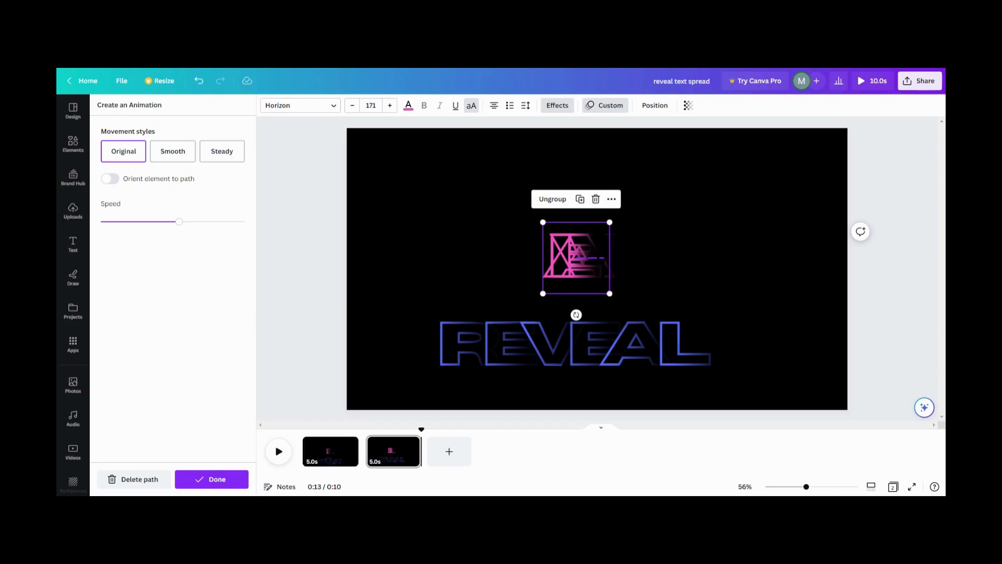
click(211, 478)
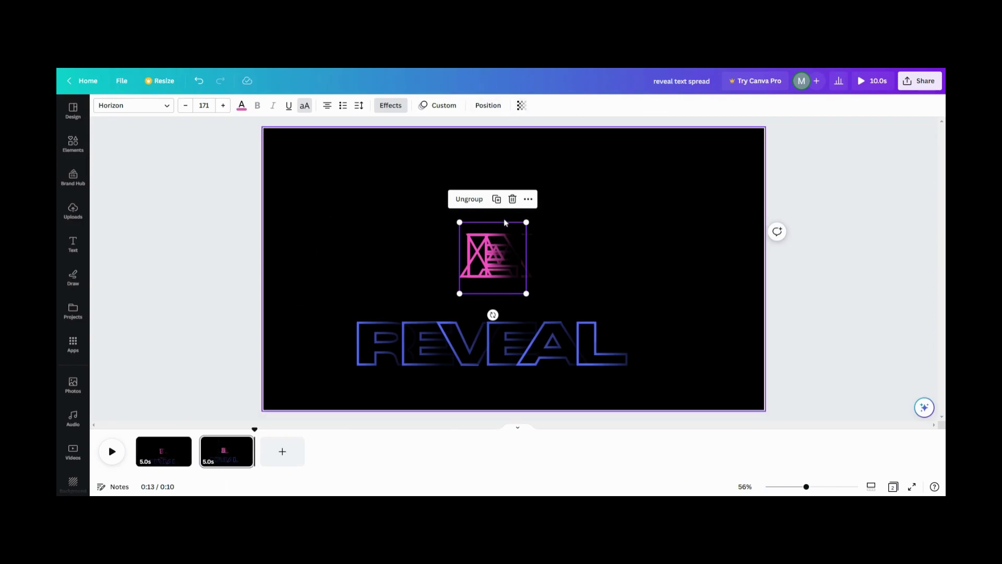
key(alt+1)
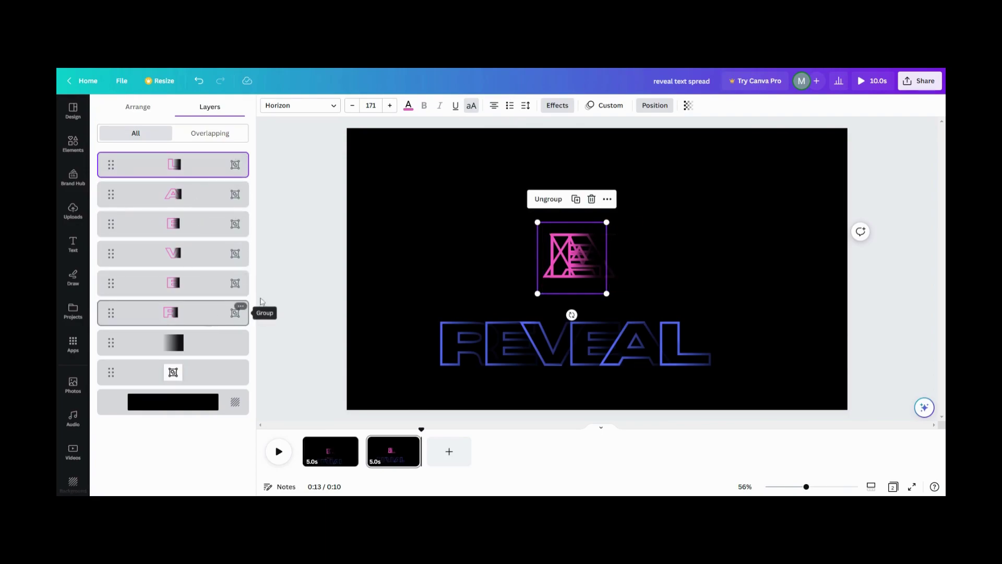
click(605, 106)
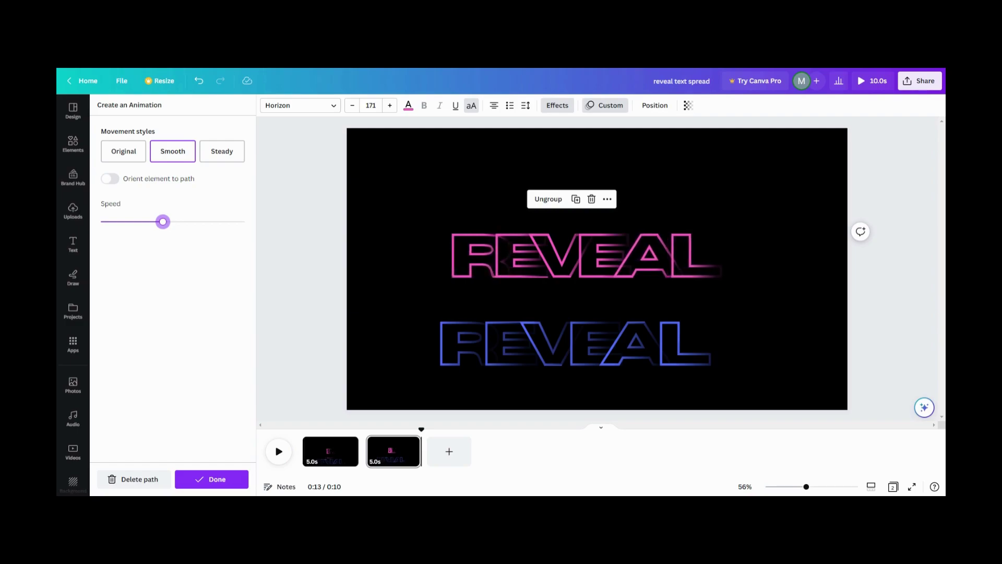
click(209, 487)
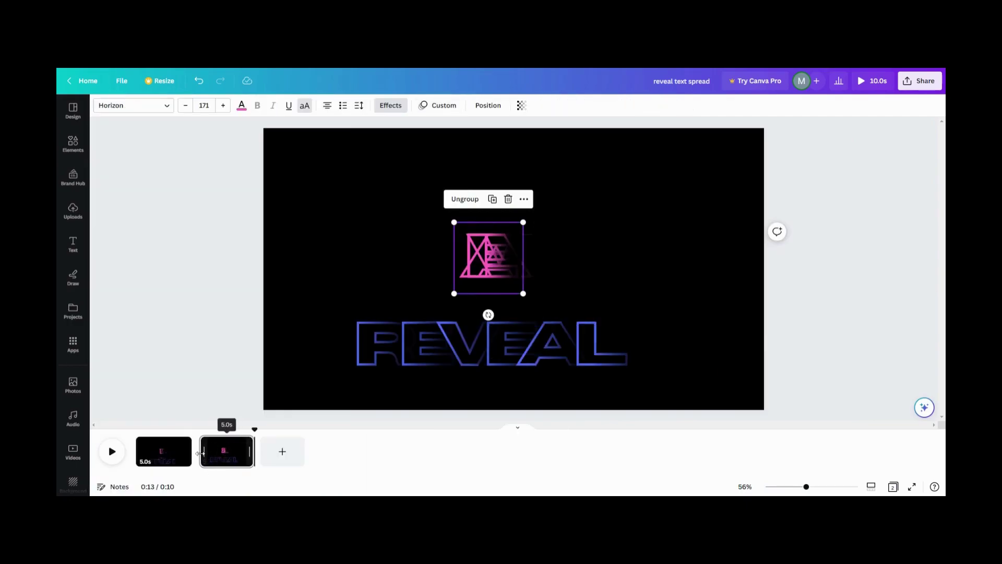
click(112, 452)
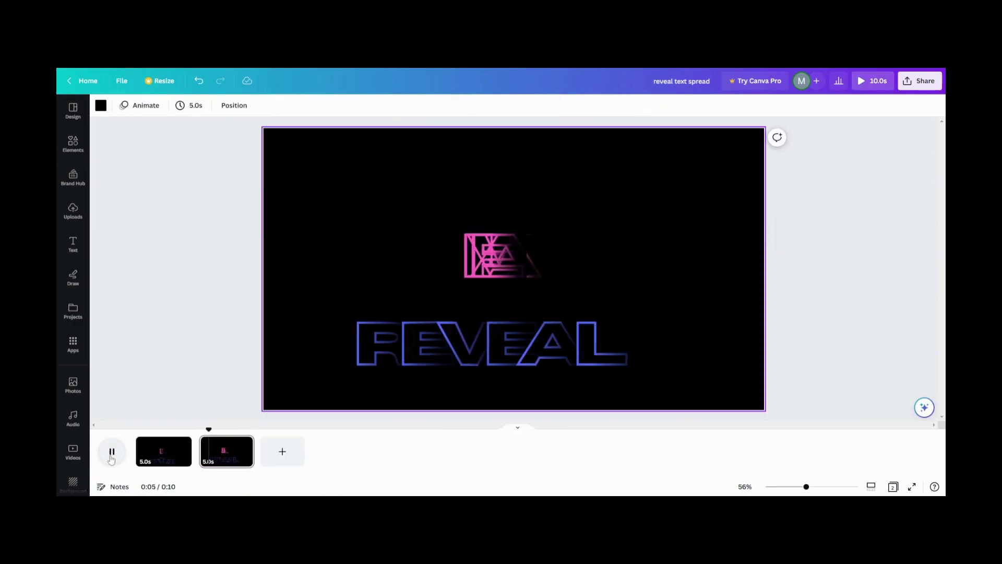